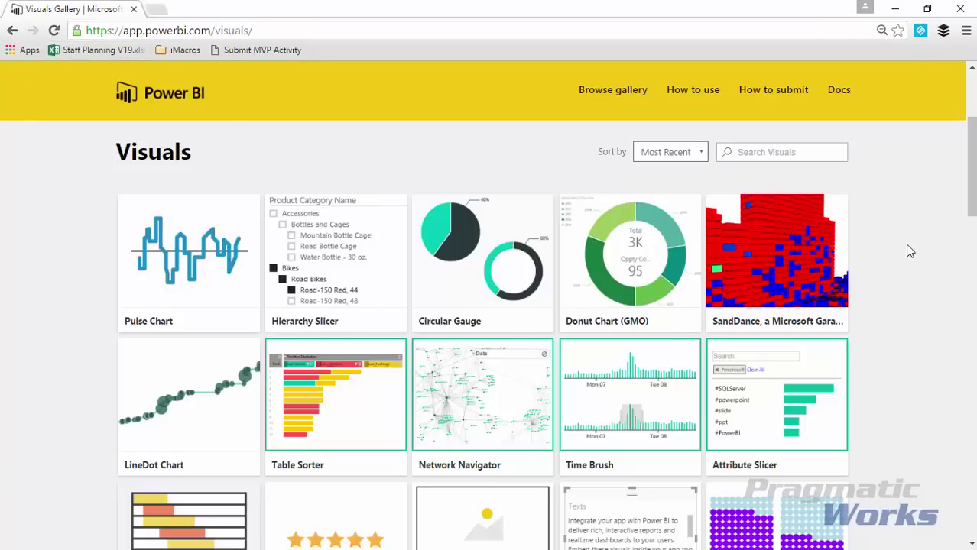
- View the Table Heatmap visual's details in the gallery, then switch to the blank Power BI Desktop report
drag(971, 184, 973, 383)
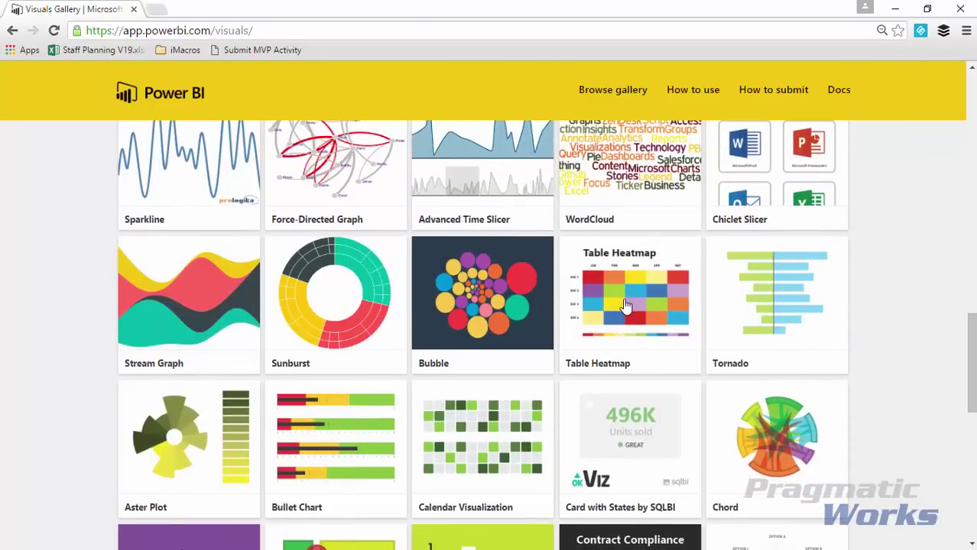
click(625, 305)
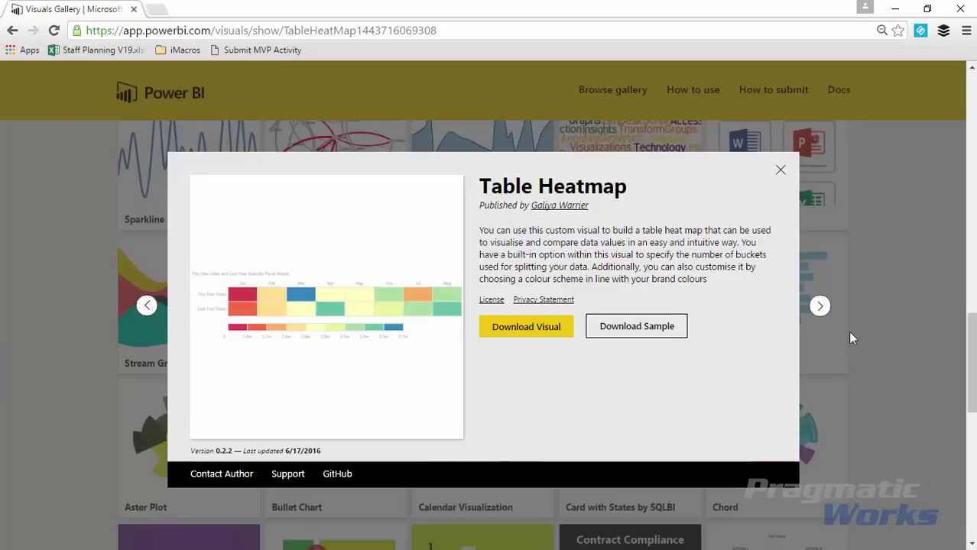
key(alt+Tab)
key(alt+Tab)
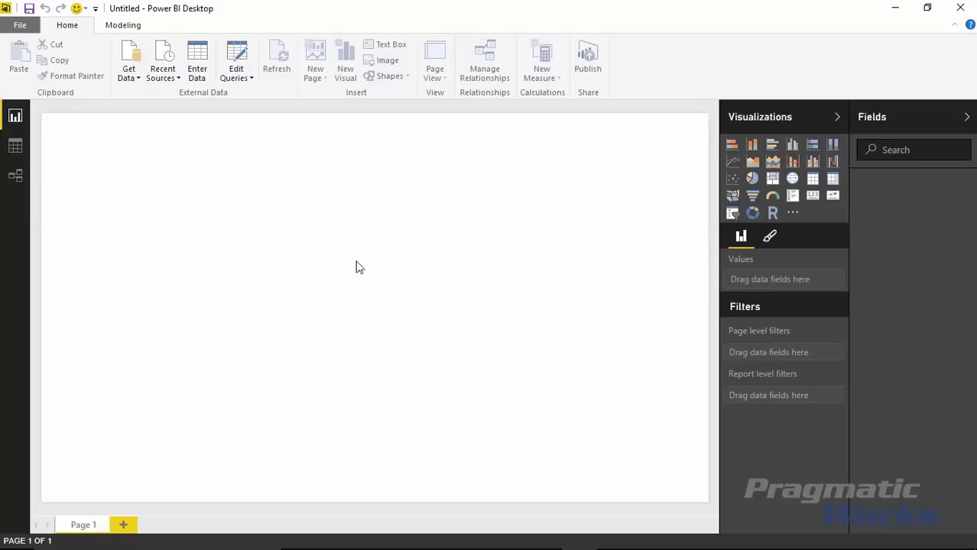
- Import the Sales Totals table from Data\Monthly Sales.xlsx using Get Data > Excel
click(130, 74)
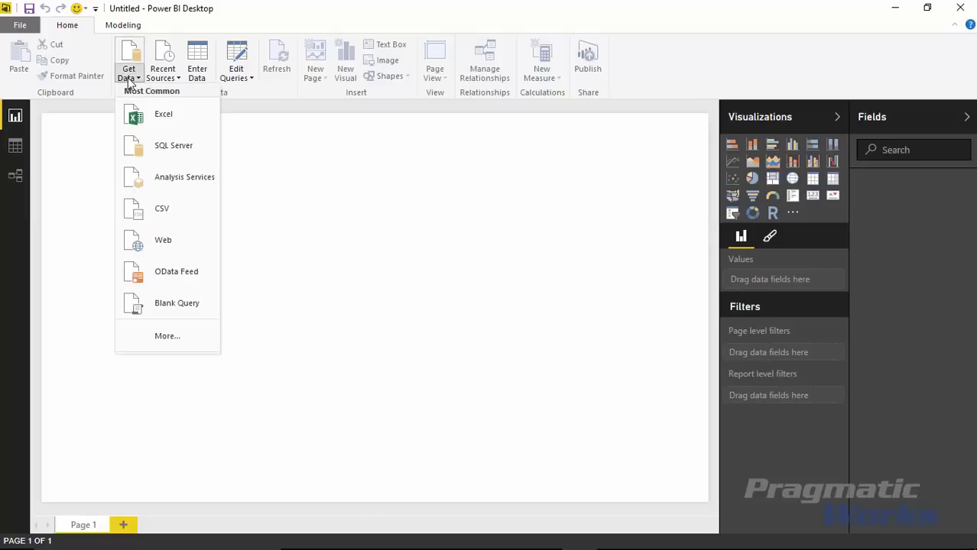
click(179, 122)
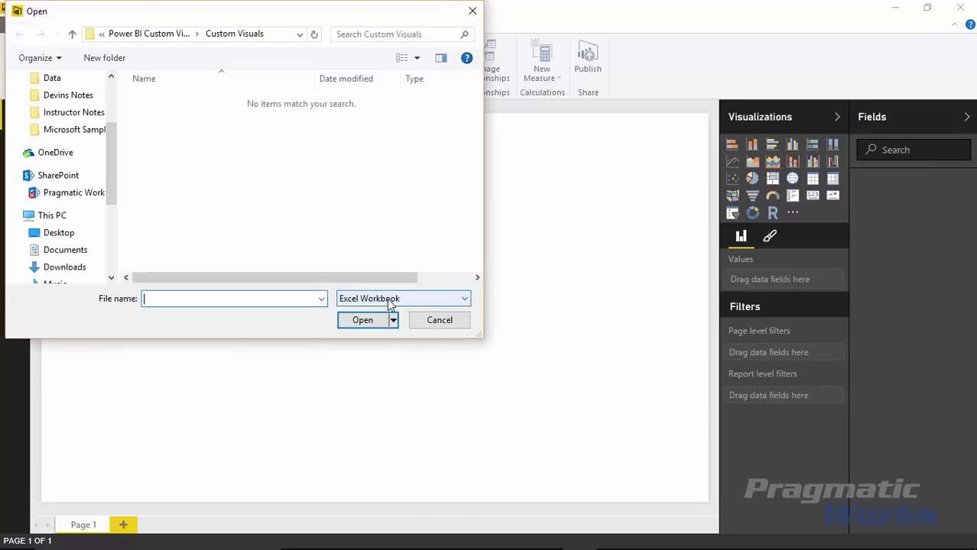
drag(285, 16, 411, 101)
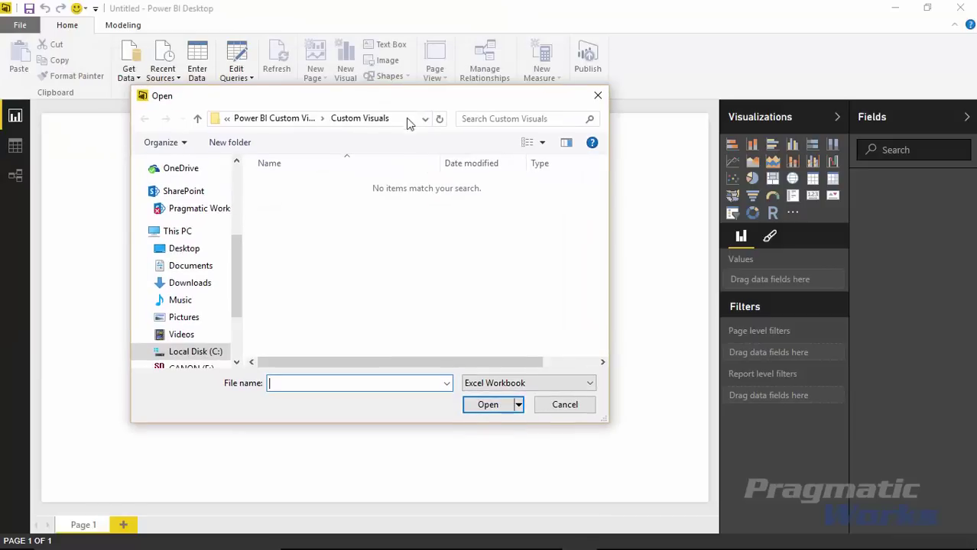
click(288, 120)
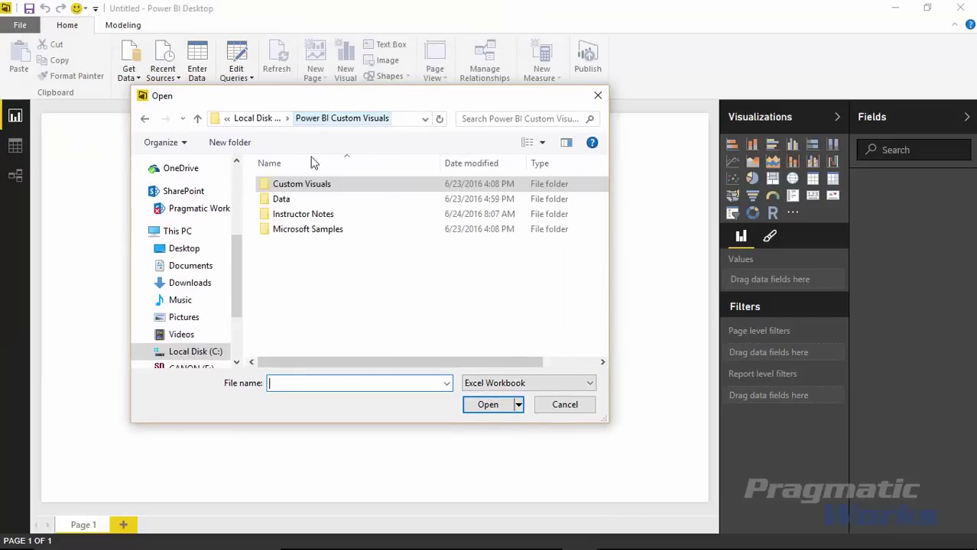
double_click(324, 204)
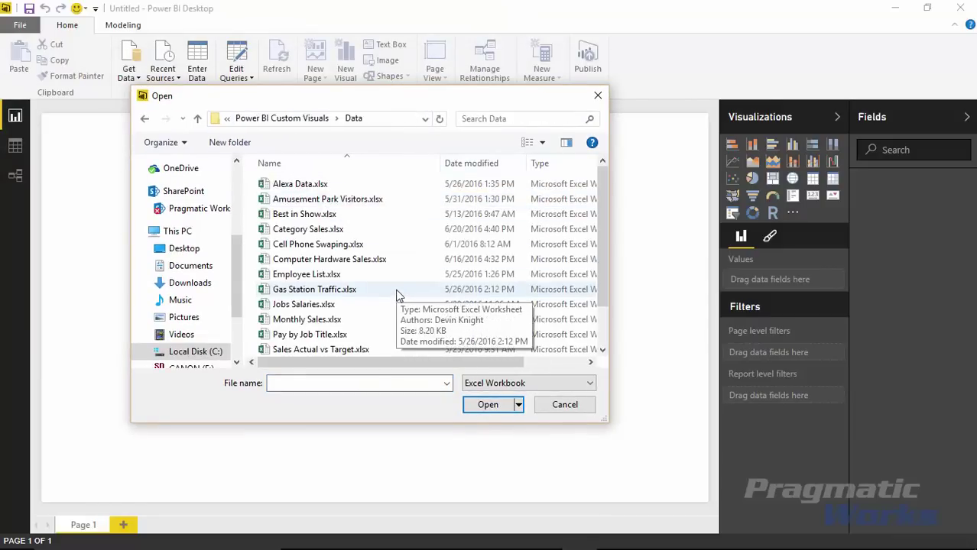
click(329, 320)
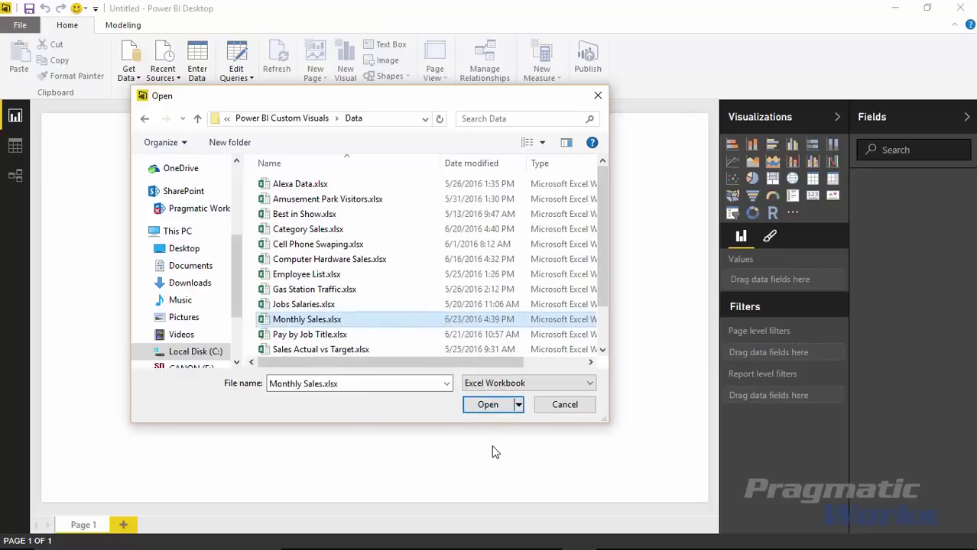
click(488, 405)
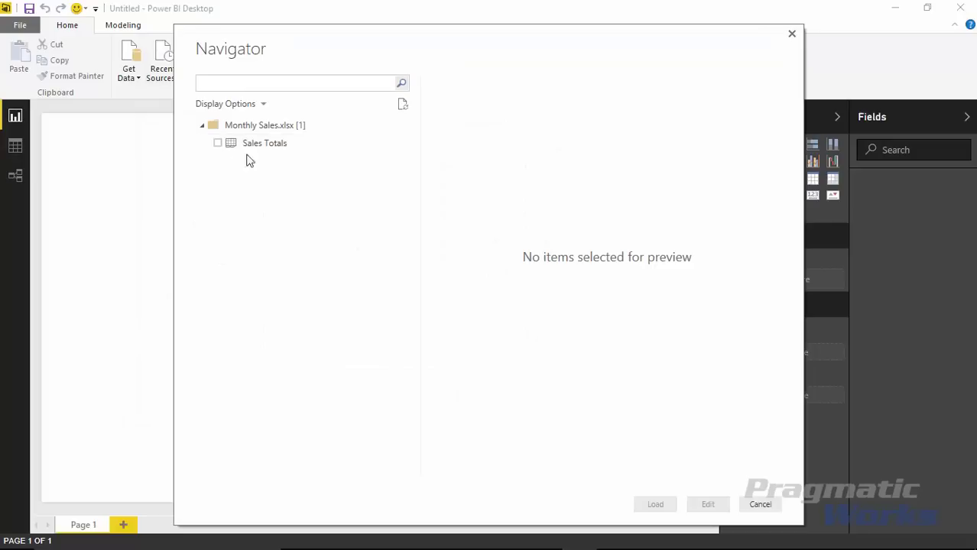
click(217, 144)
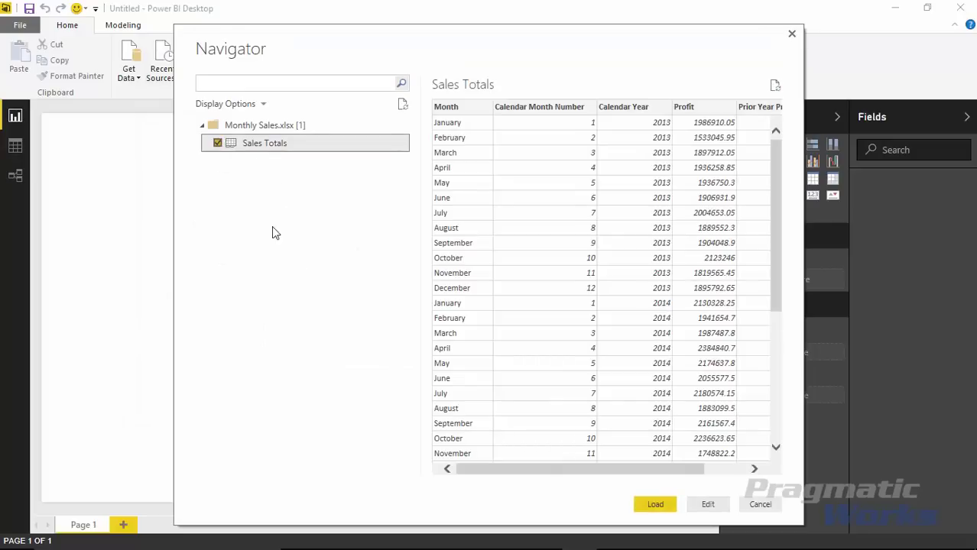
click(655, 505)
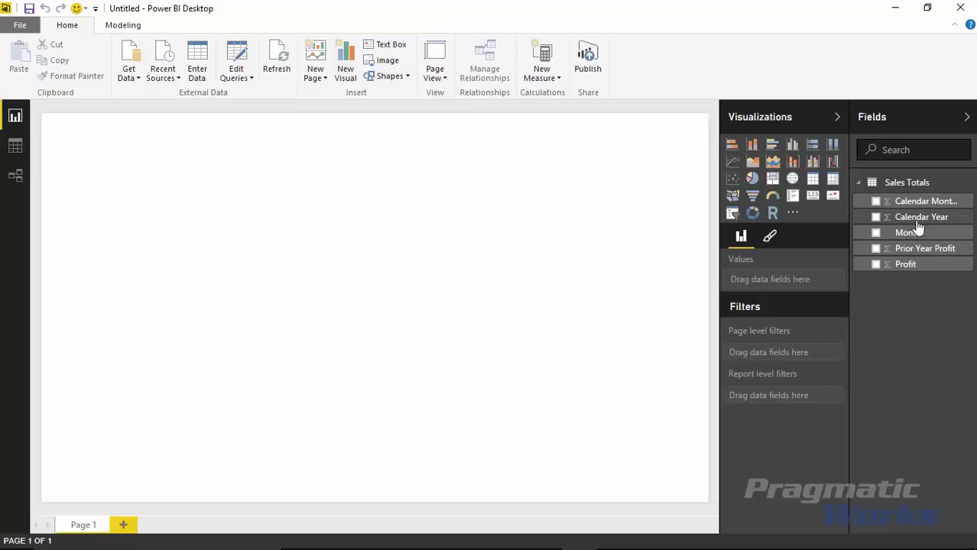
- Add Calendar Year to the page and turn it into a slicer
drag(915, 220, 595, 194)
mouse_move(592, 255)
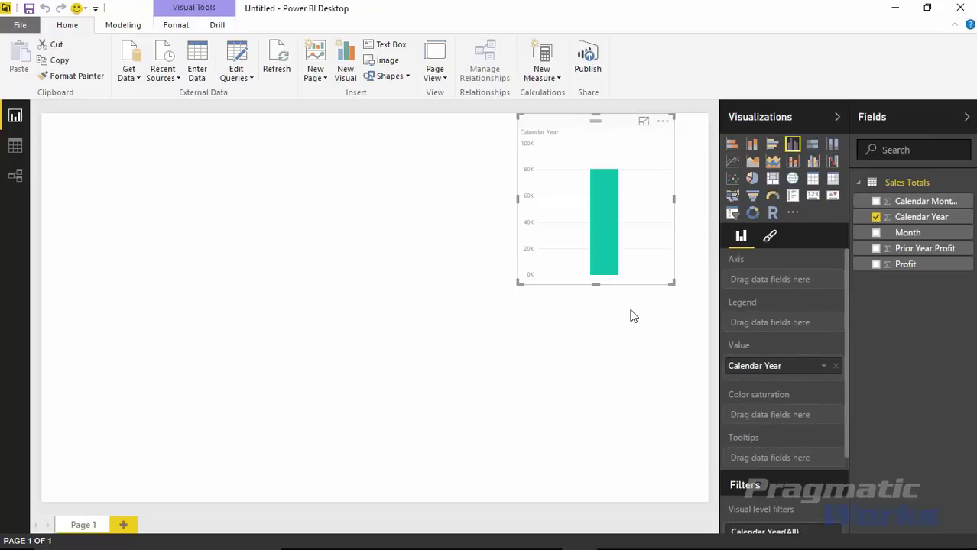
click(732, 215)
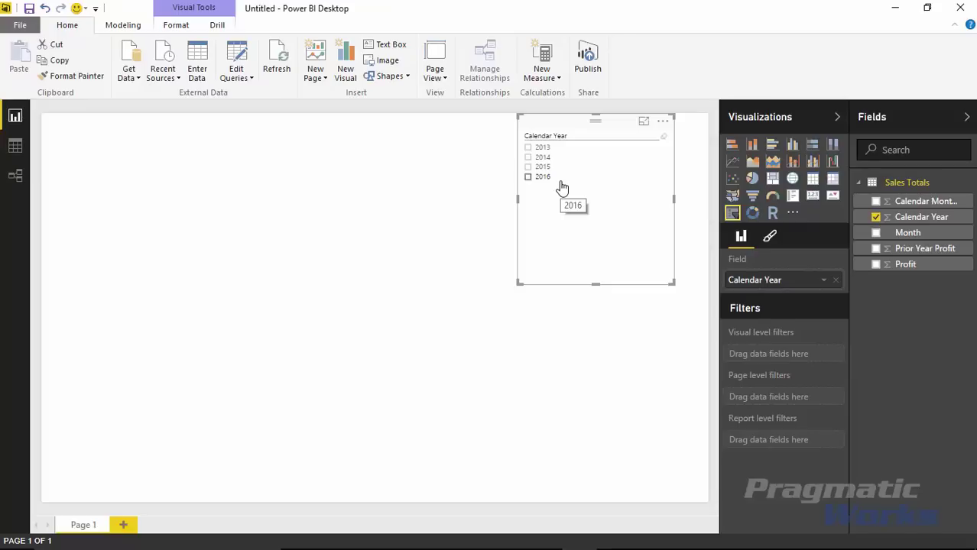
- Set the slicer's Items text size to 20 pt
click(770, 239)
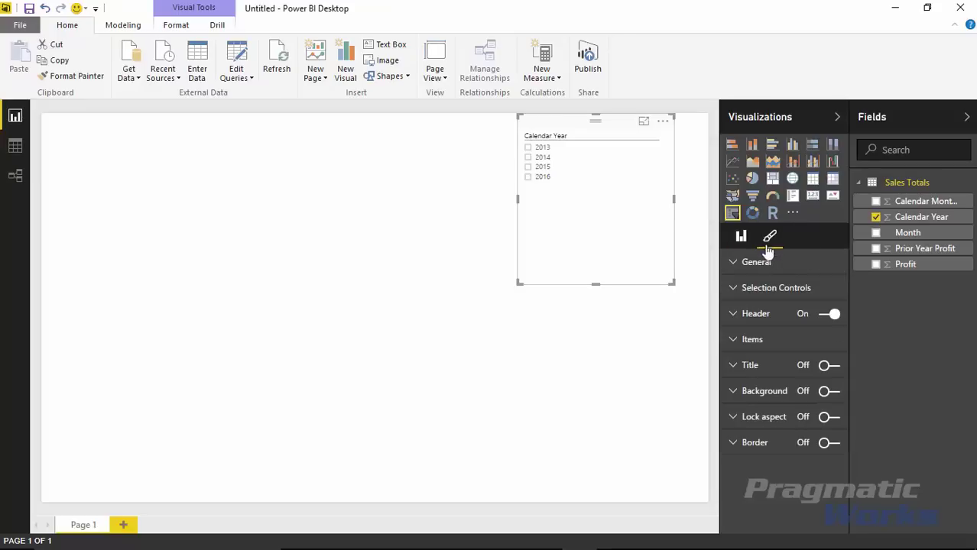
click(735, 263)
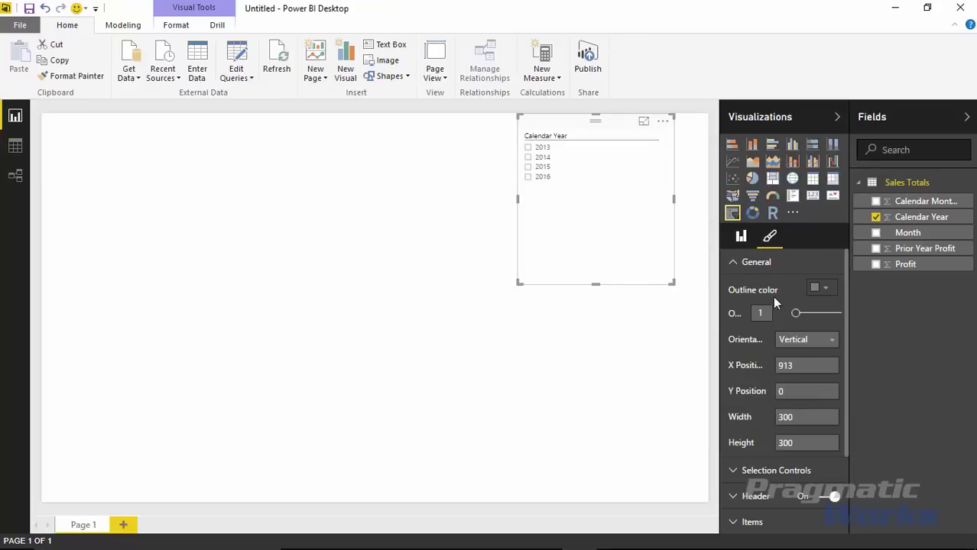
click(735, 263)
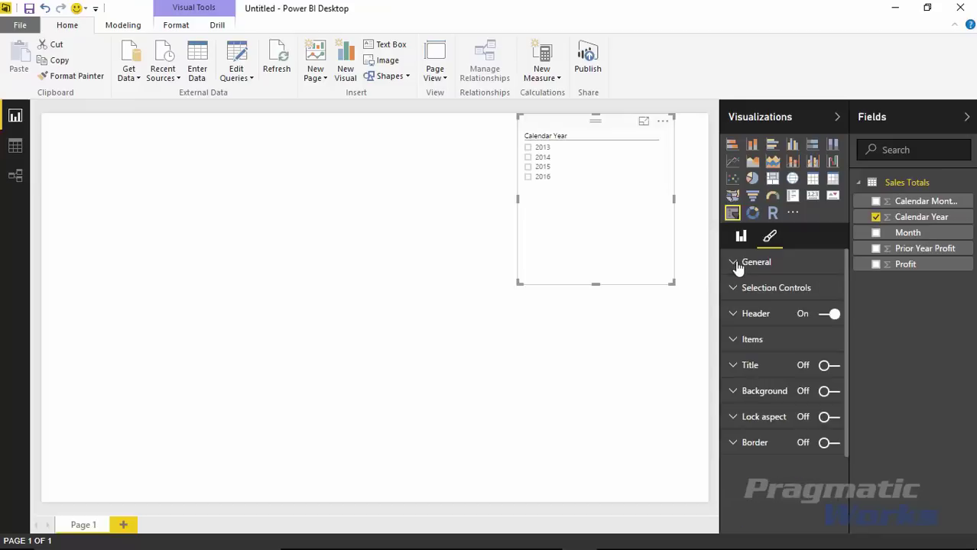
click(735, 342)
drag(797, 442, 811, 442)
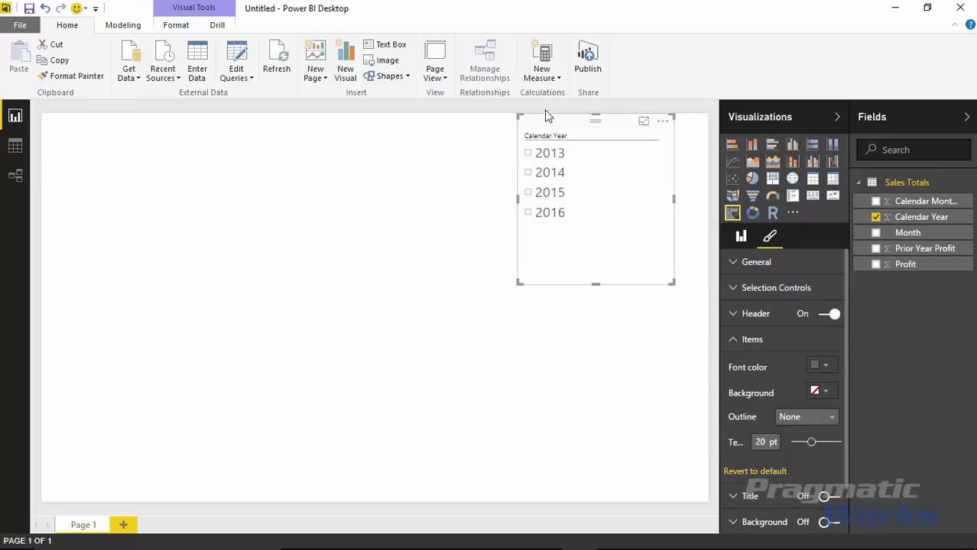
- Move the slicer to the top-right corner, shrink it, and select 2015
drag(570, 125, 604, 126)
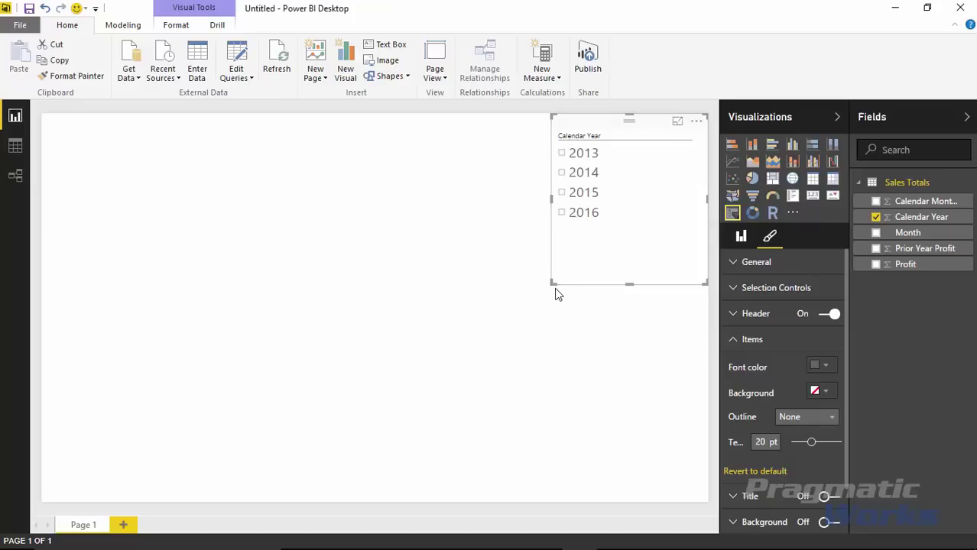
drag(555, 289, 621, 258)
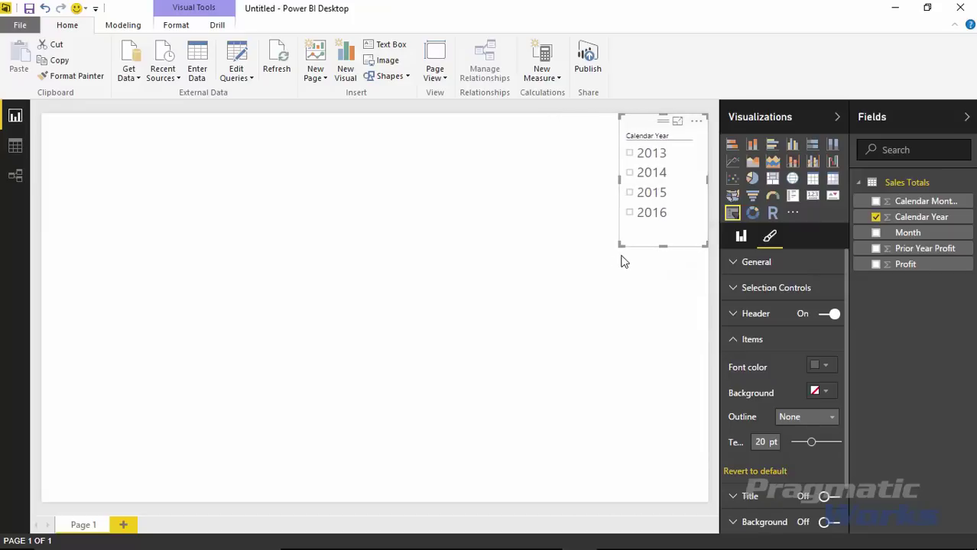
click(628, 196)
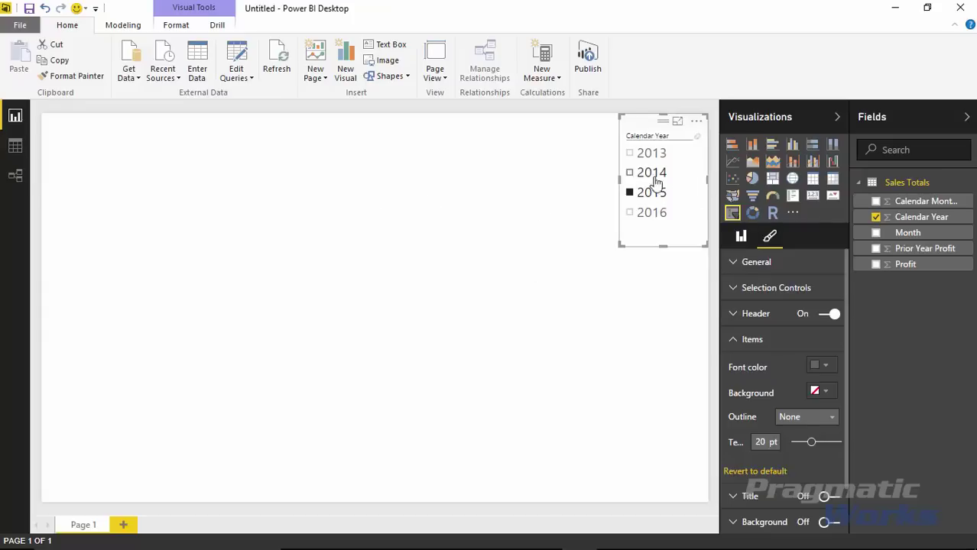
click(217, 161)
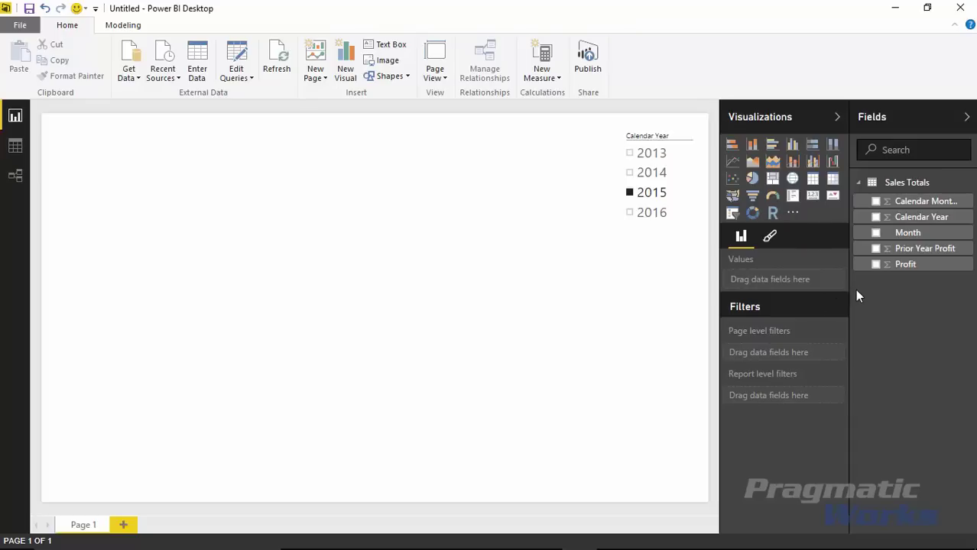
- Build a top-left table of Month, Profit and Prior Year Profit, and enlarge it
click(871, 236)
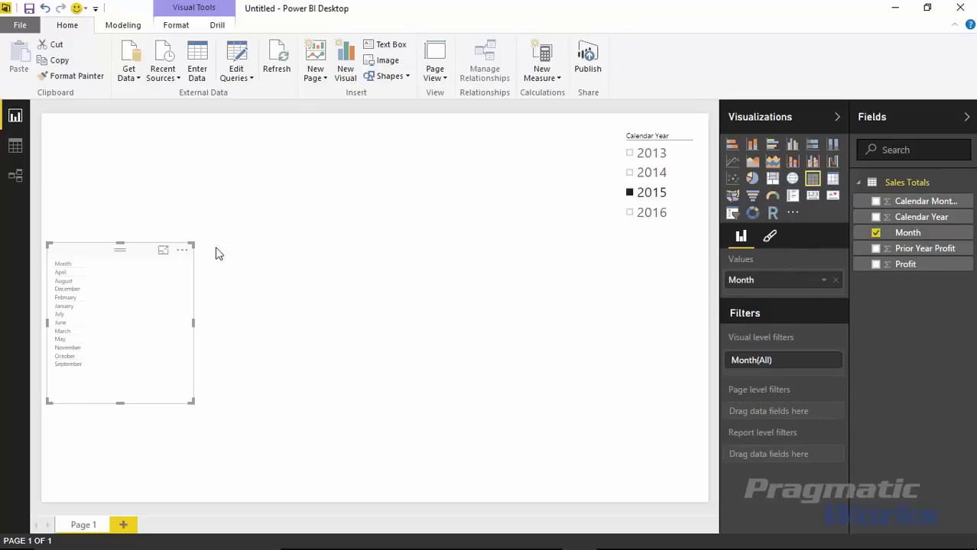
drag(148, 251, 145, 128)
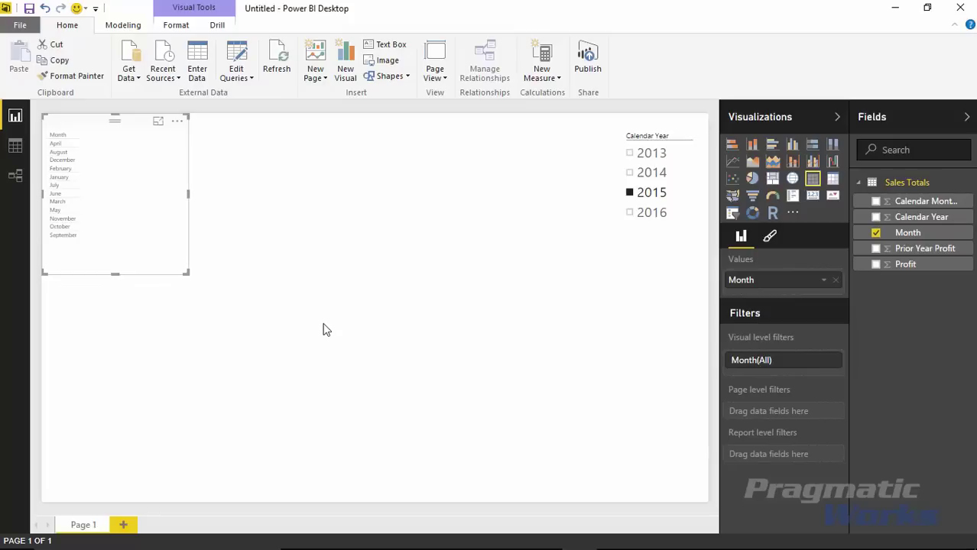
click(875, 265)
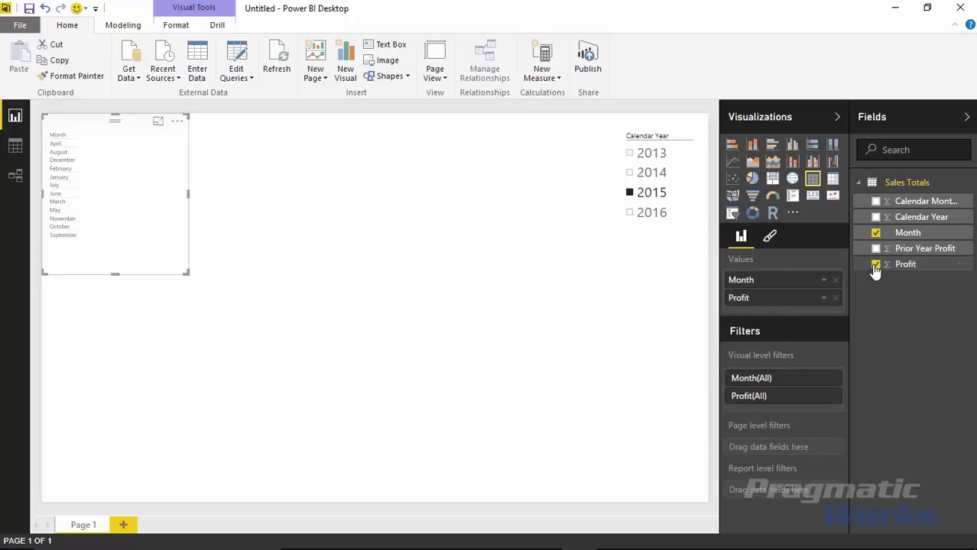
click(876, 248)
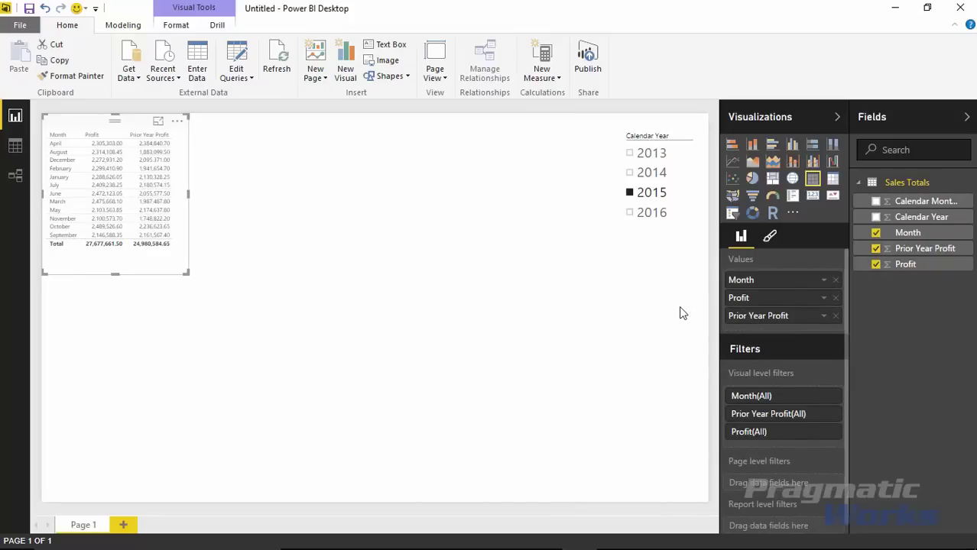
drag(186, 276, 224, 301)
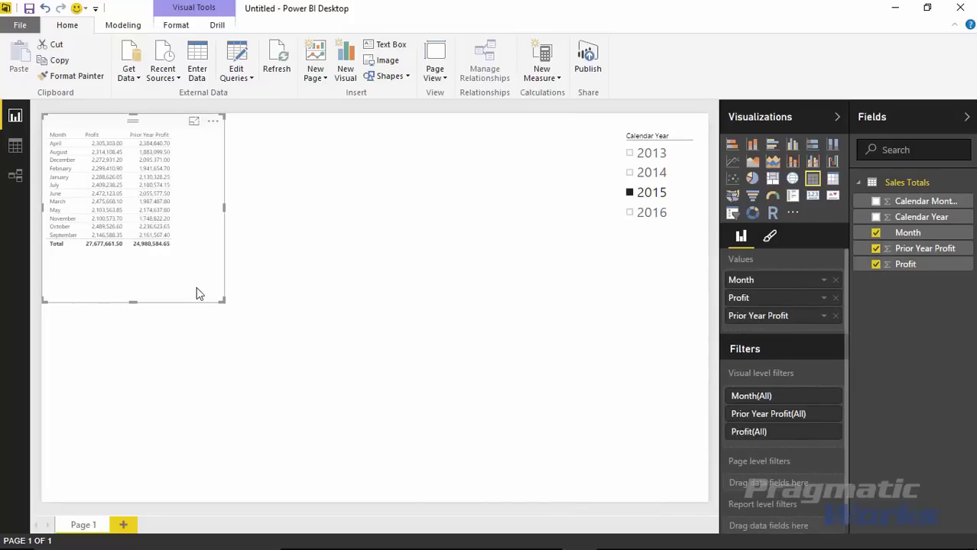
- Set the table's text size to 14 pt and enlarge it so all rows show
click(770, 239)
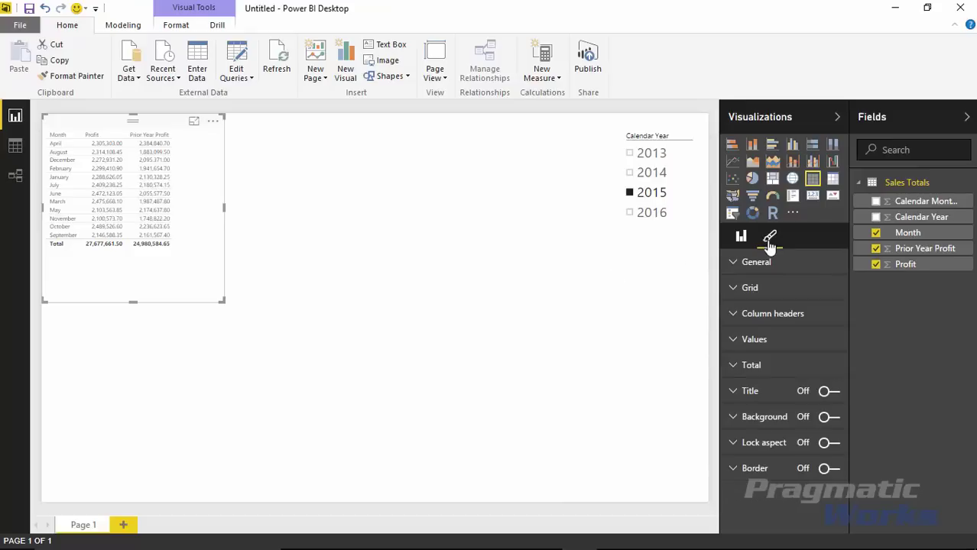
click(736, 262)
drag(797, 318, 803, 316)
drag(223, 302, 290, 335)
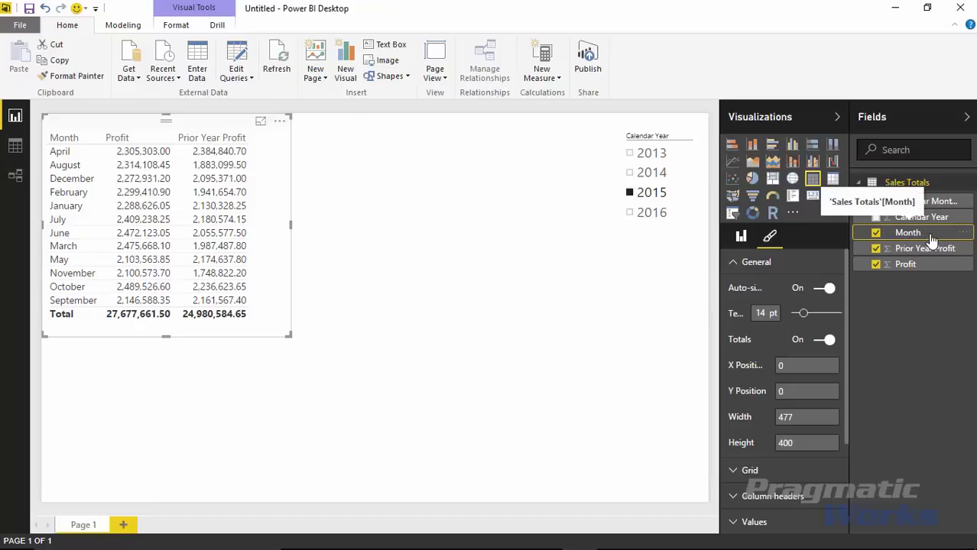
- Sort the Month column by Calendar Month Number so months run January to December
click(126, 27)
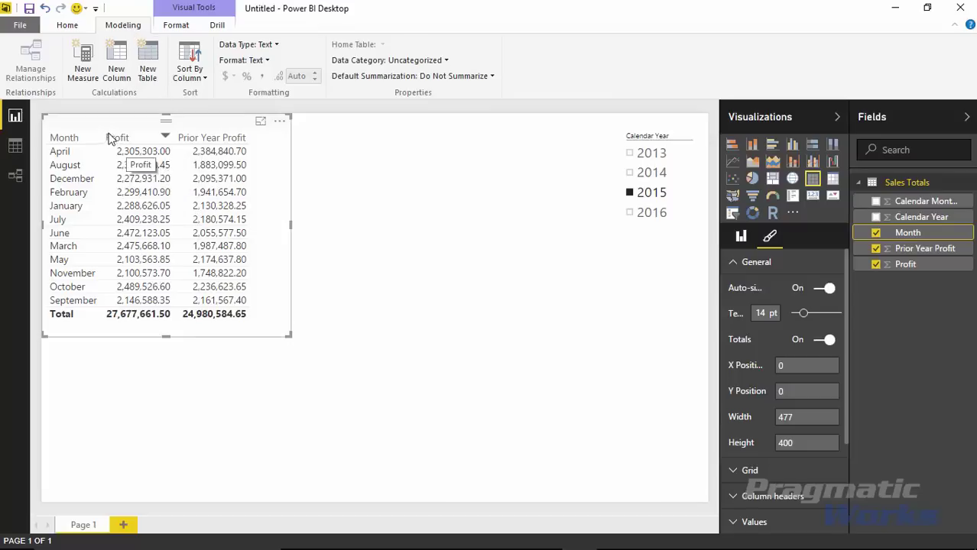
click(199, 80)
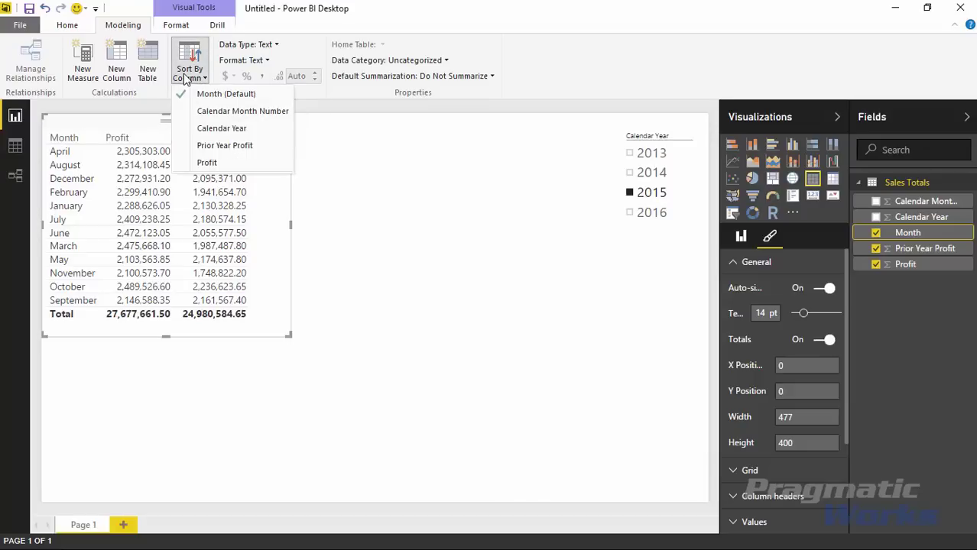
click(217, 112)
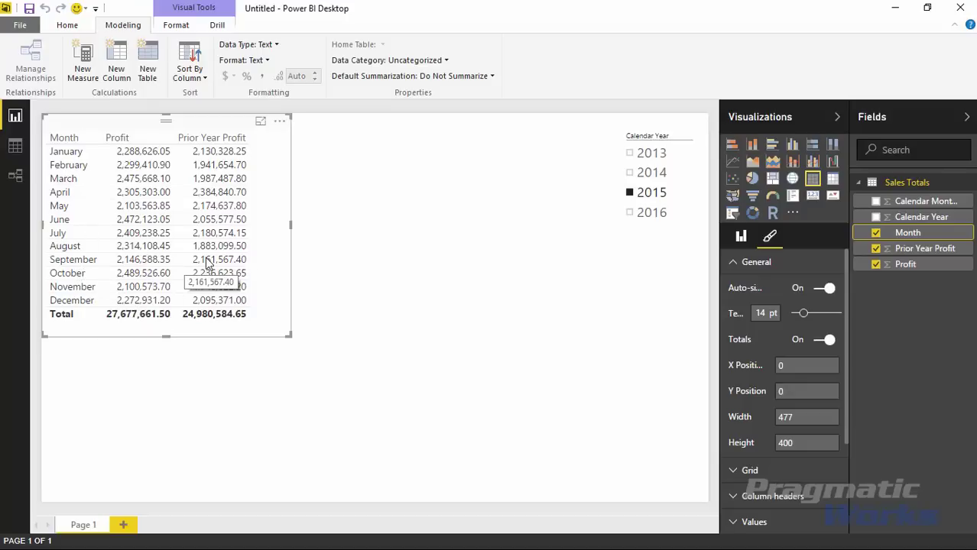
click(927, 252)
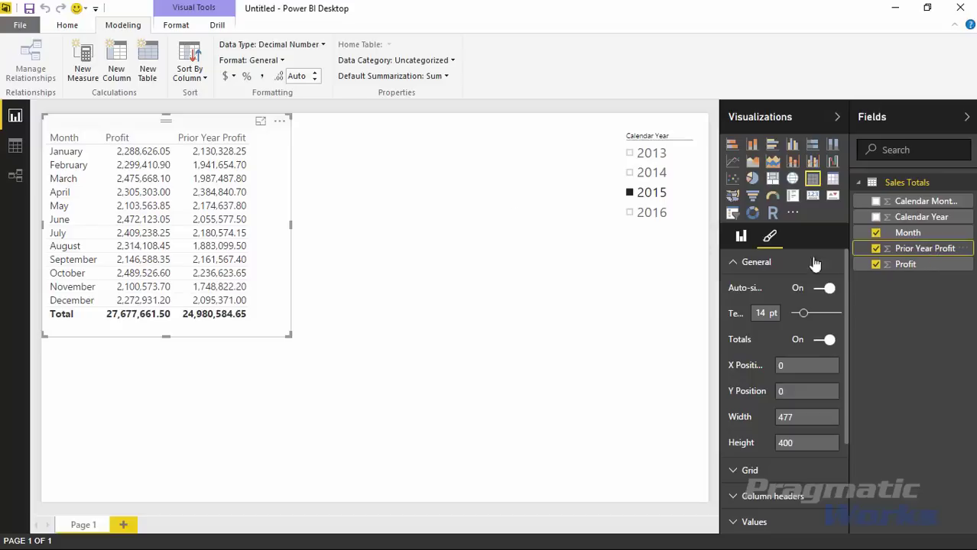
- Format Prior Year Profit and Profit as $ English (United States) currency
click(315, 45)
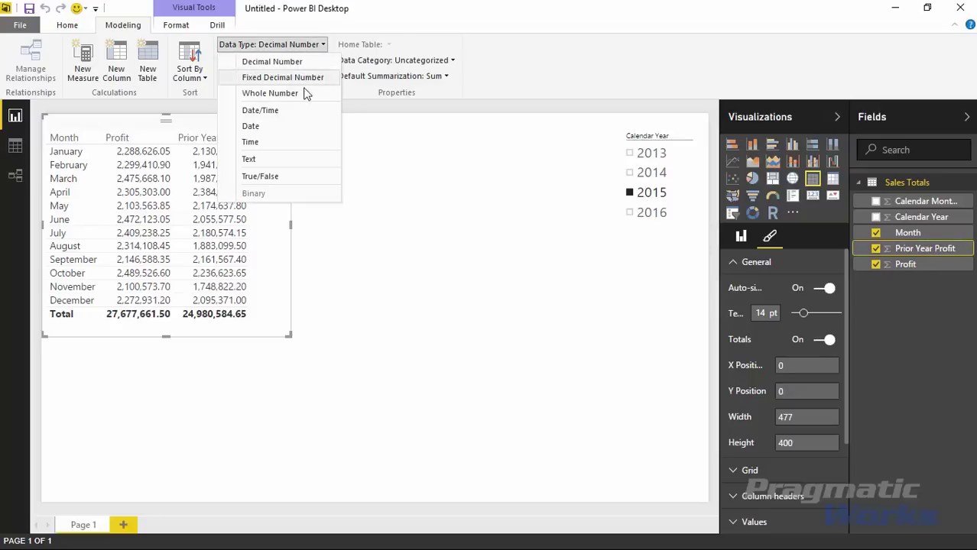
click(310, 48)
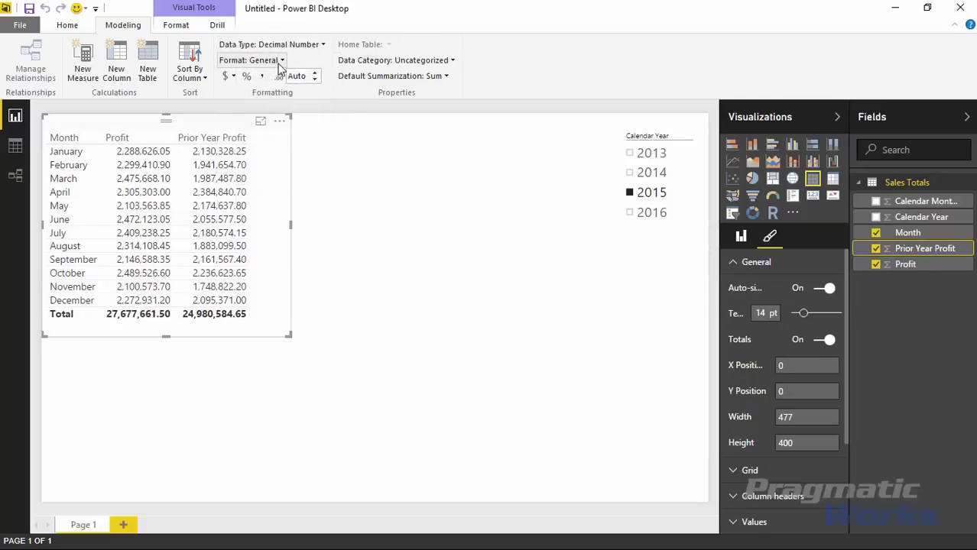
click(279, 61)
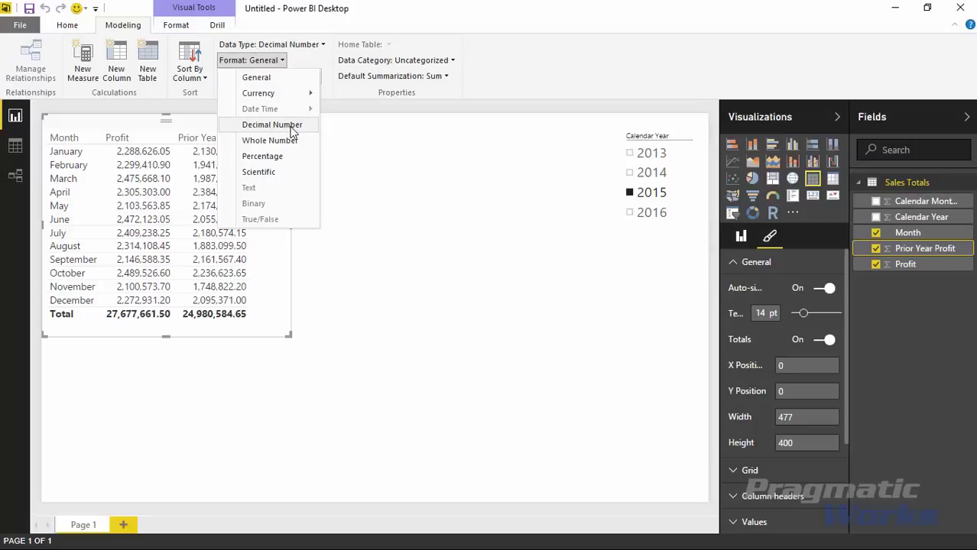
mouse_move(291, 94)
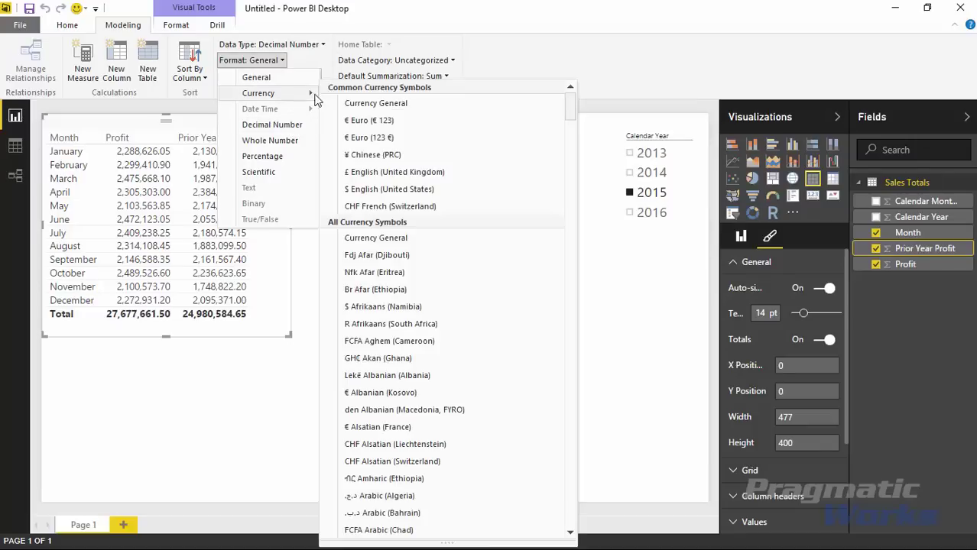
click(398, 197)
click(906, 265)
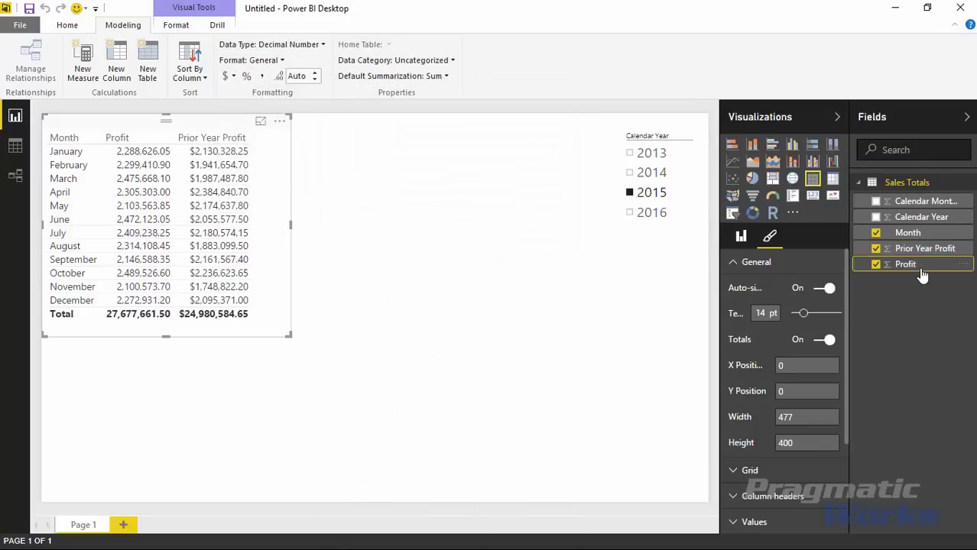
click(282, 61)
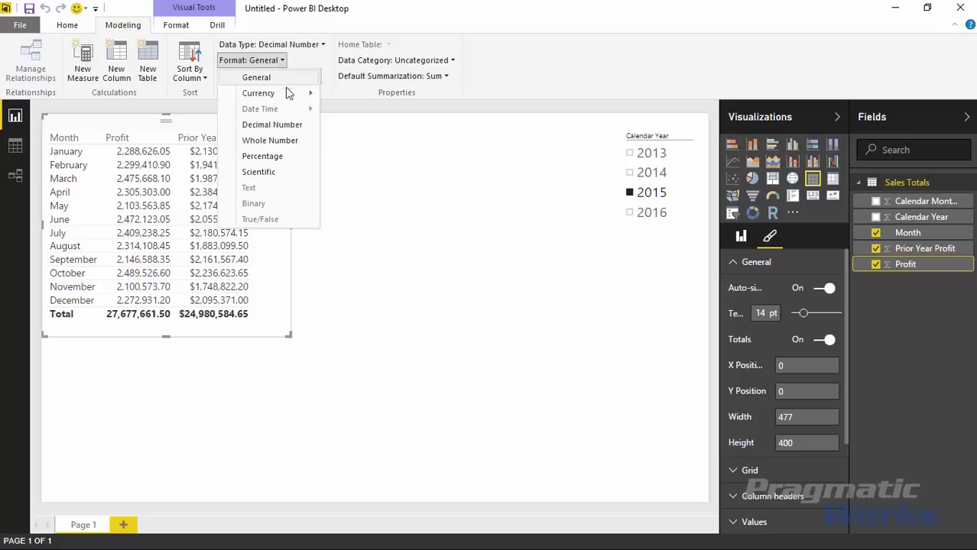
mouse_move(290, 93)
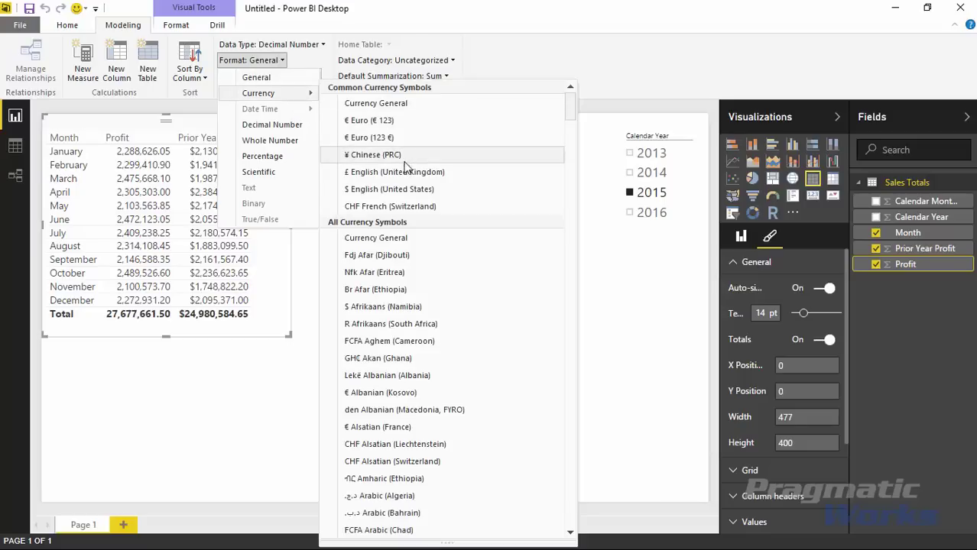
click(410, 192)
click(398, 321)
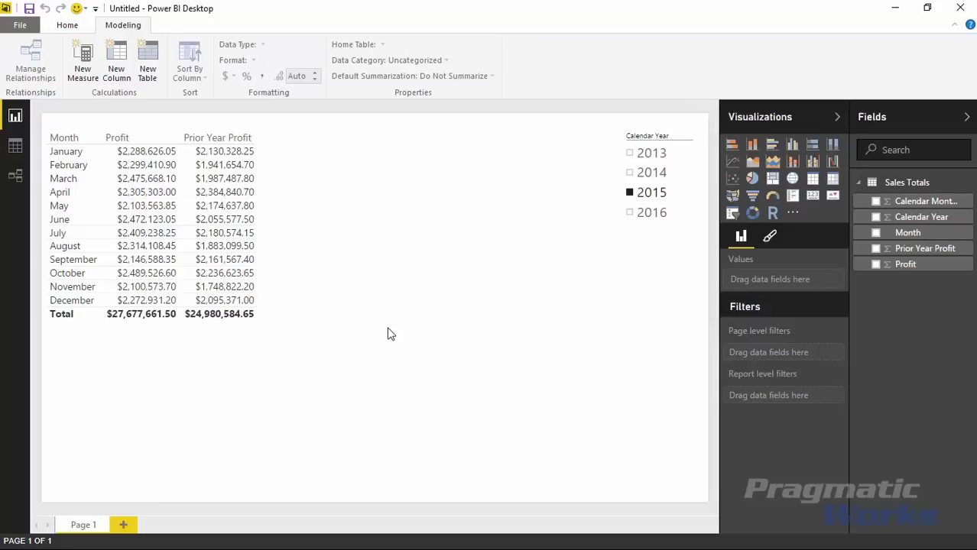
- Duplicate the monthly profit table to the page's lower right and reshape the copy wider and shorter
click(279, 259)
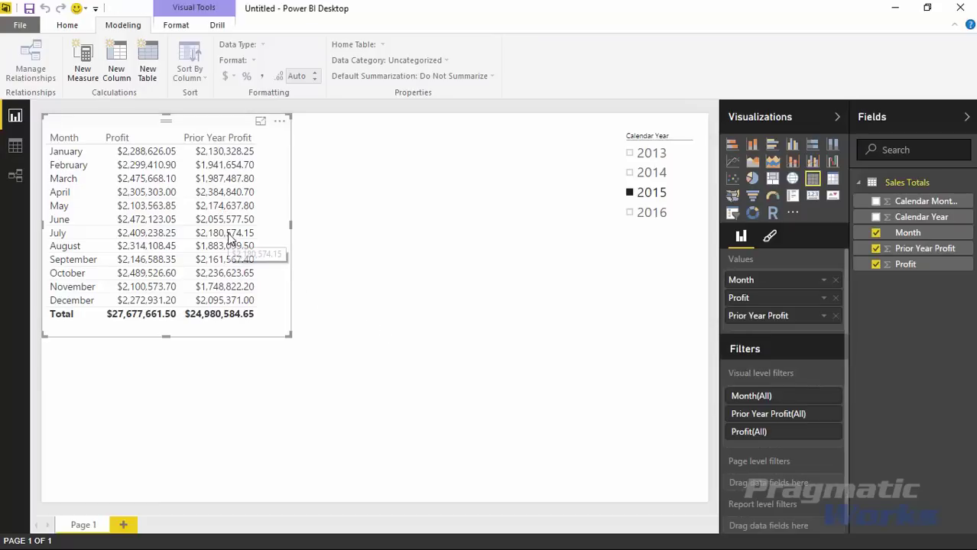
click(321, 392)
drag(214, 170, 220, 174)
drag(214, 123, 626, 392)
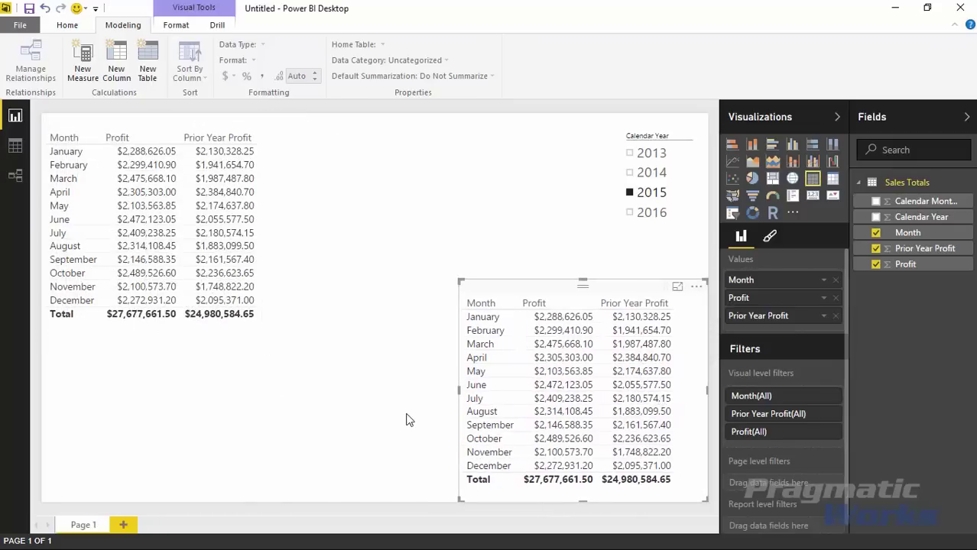
drag(463, 283, 434, 291)
click(267, 180)
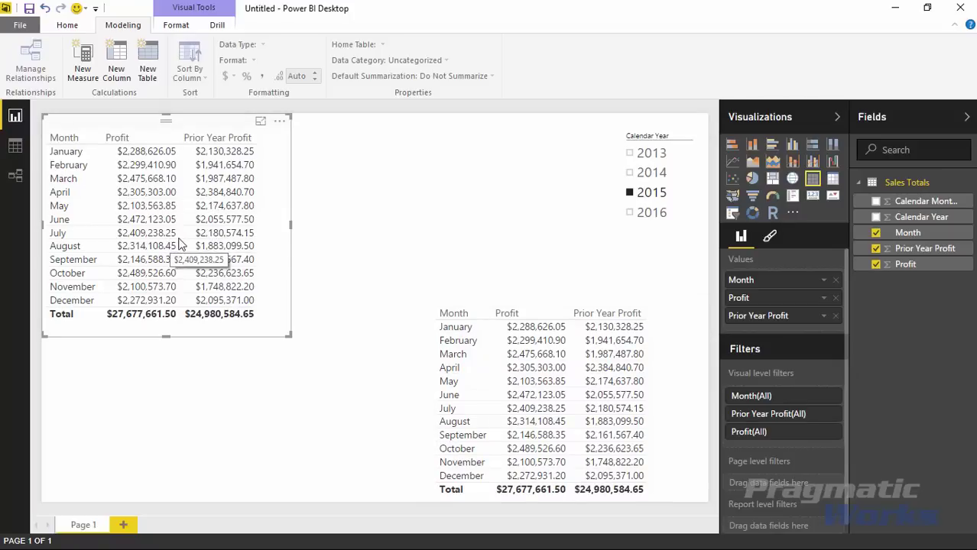
click(792, 216)
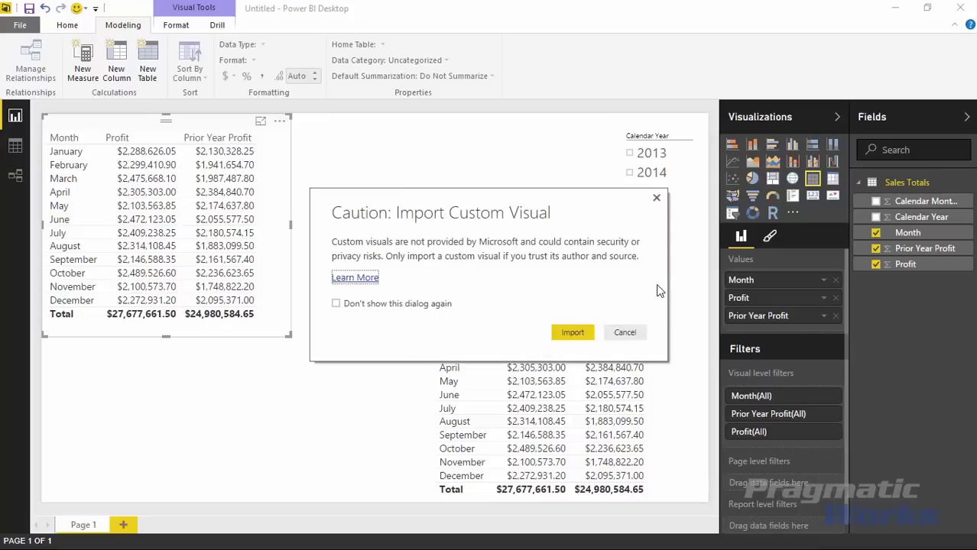
- Import TableHeatMap.0.2.2.pbiviz from the Power BI Custom Visuals\Custom Visuals folder
click(563, 335)
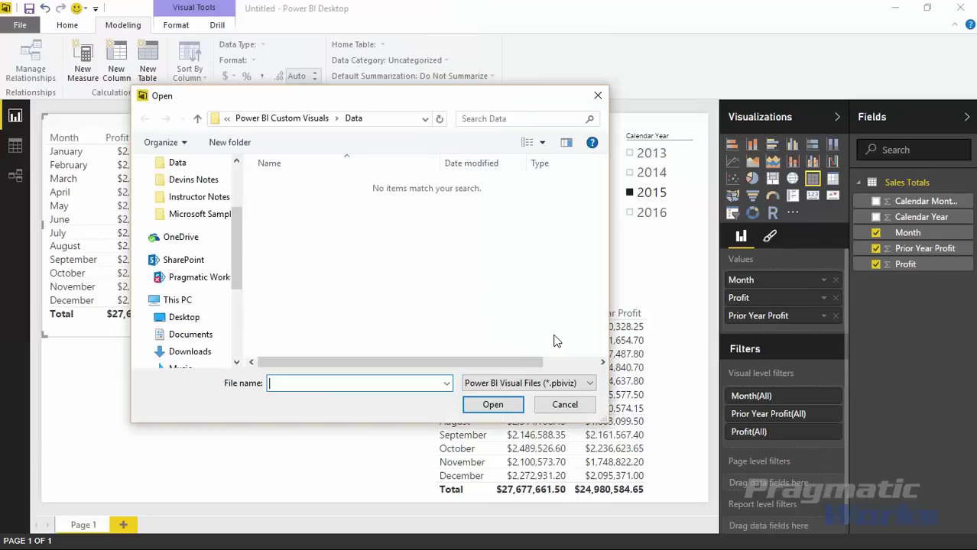
click(283, 120)
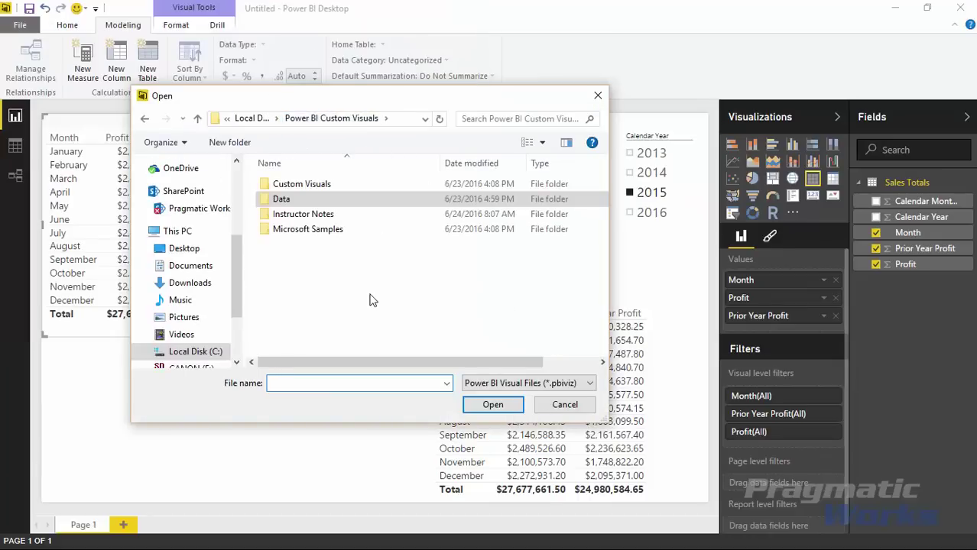
double_click(315, 184)
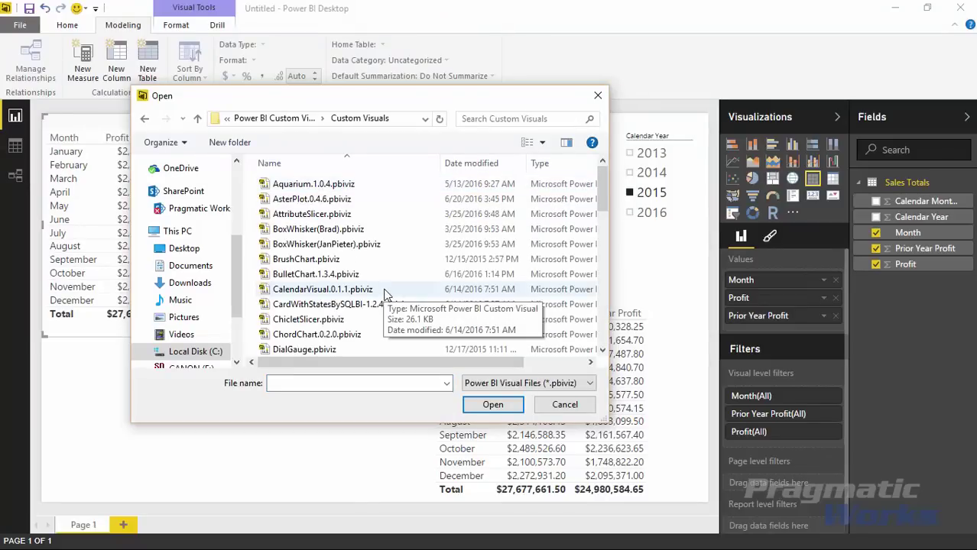
click(384, 290)
key(t)
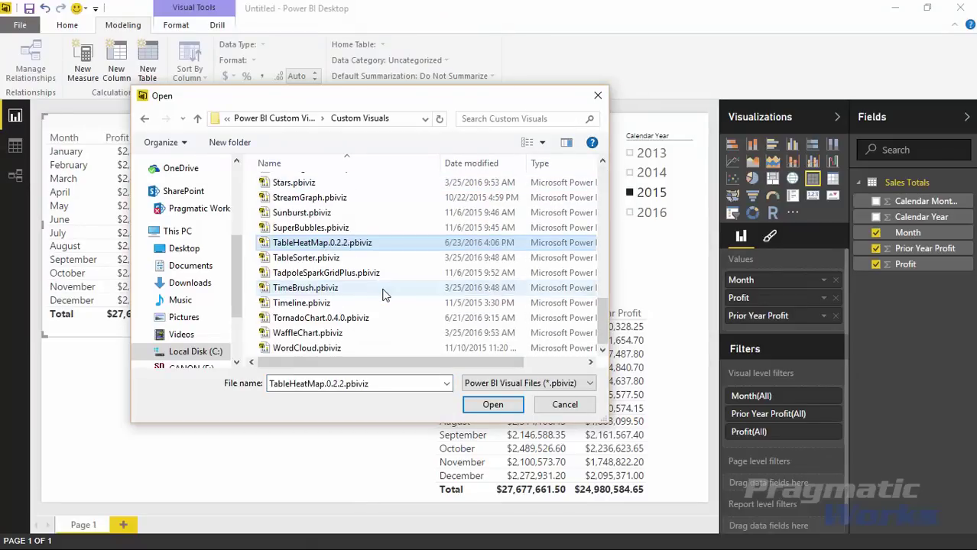
double_click(326, 246)
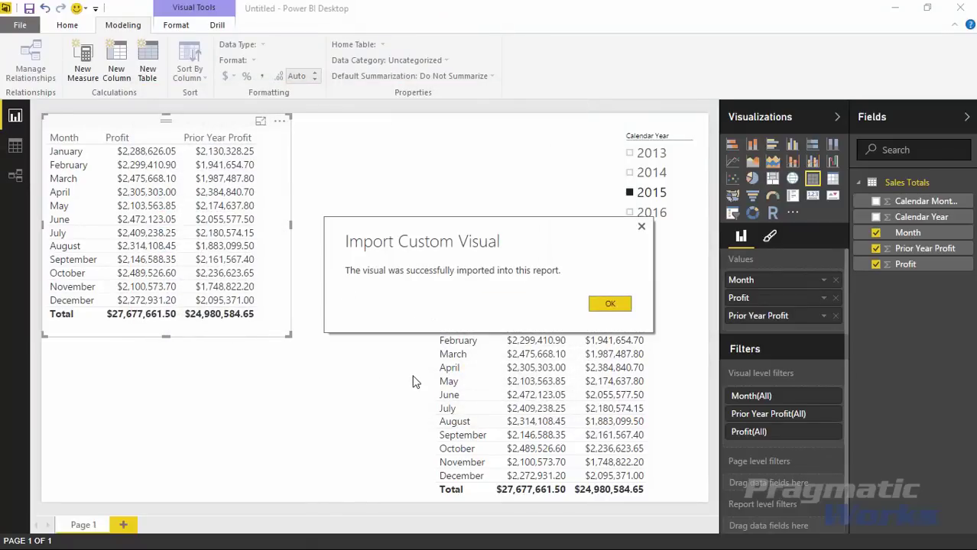
click(627, 306)
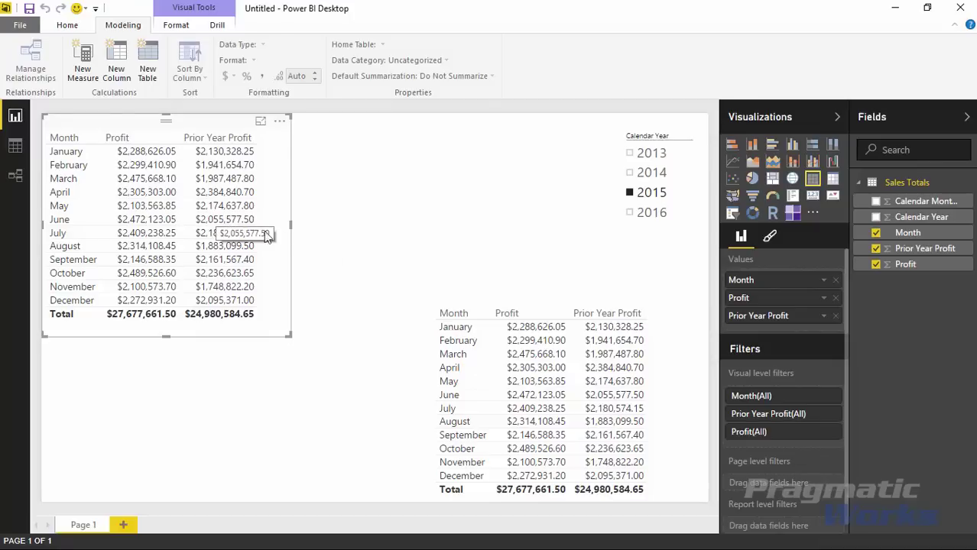
- Switch the top-left profit table to the Table Heatmap visual and widen it across the page
click(791, 216)
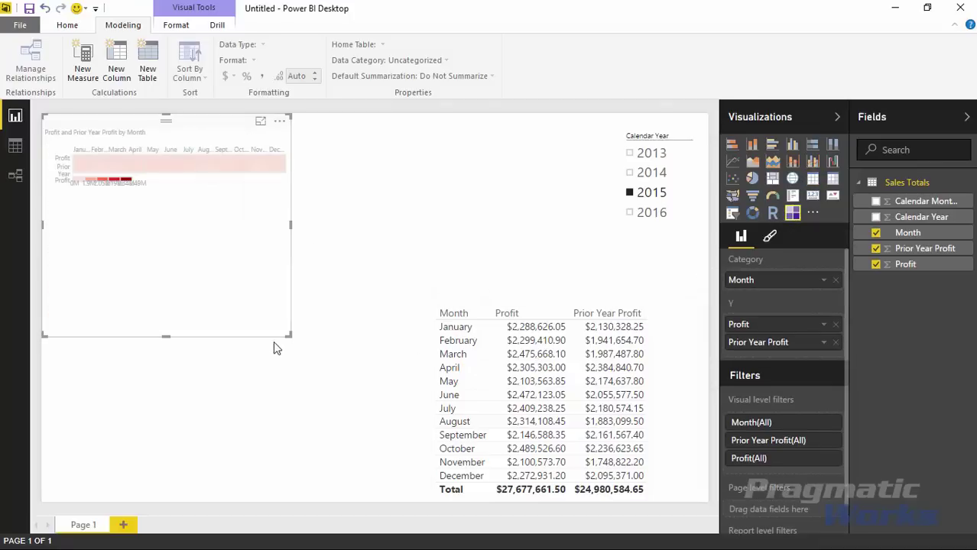
drag(288, 335, 603, 281)
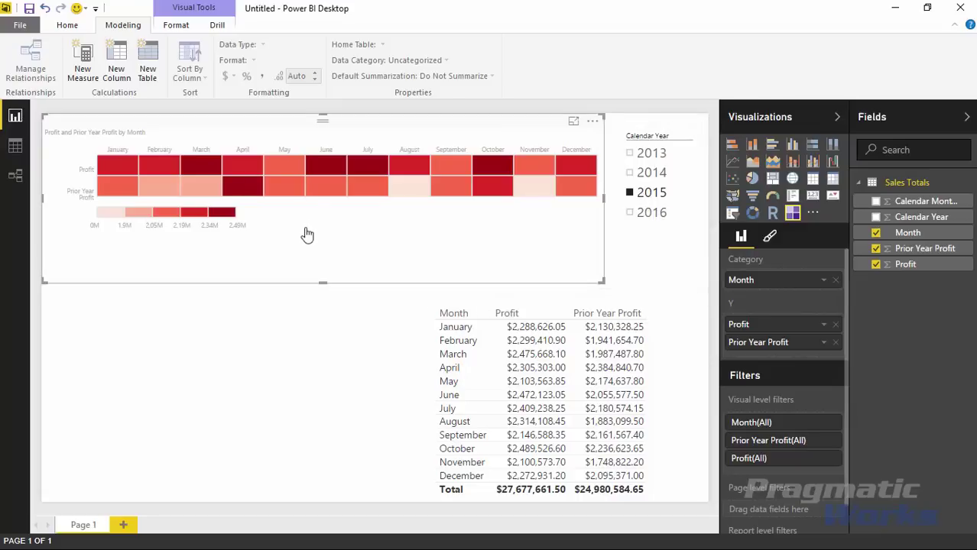
mouse_move(322, 172)
click(629, 172)
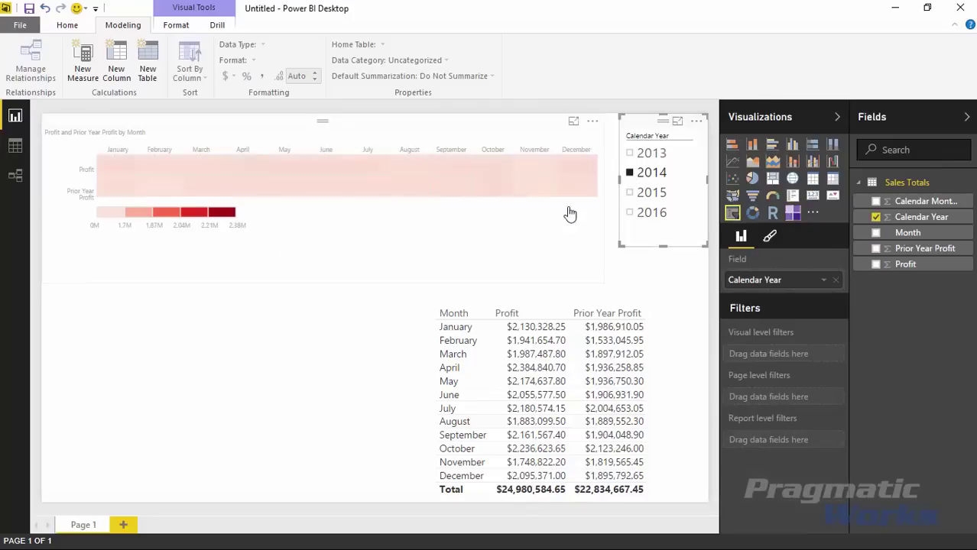
click(629, 153)
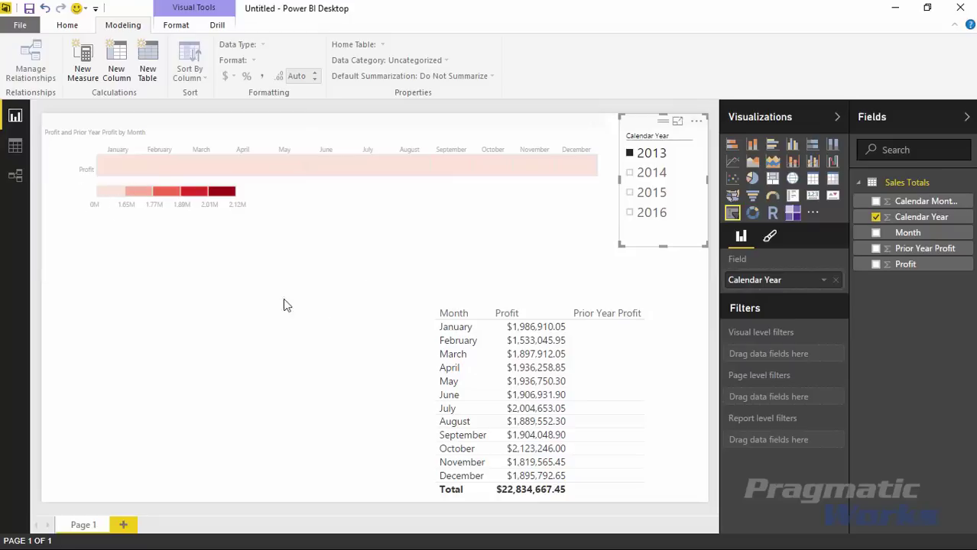
click(629, 213)
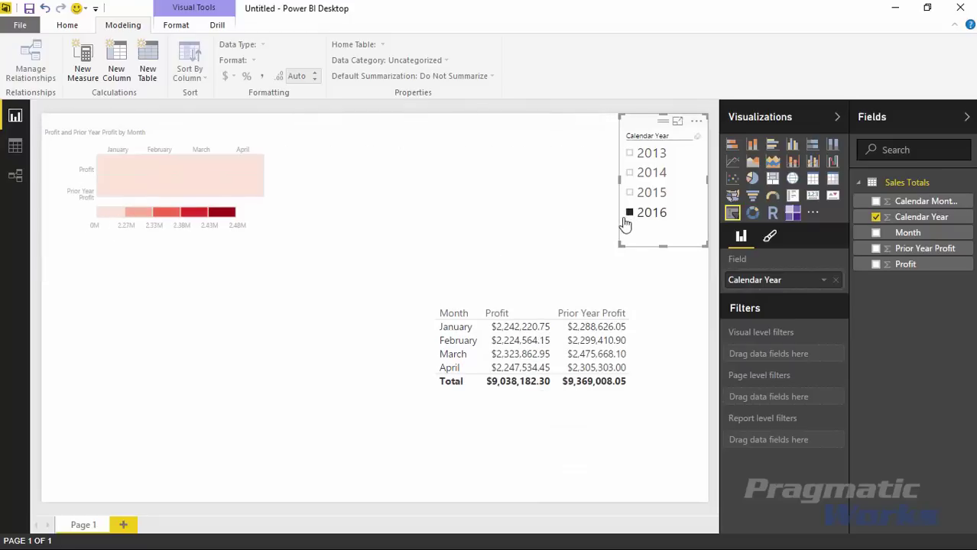
mouse_move(247, 205)
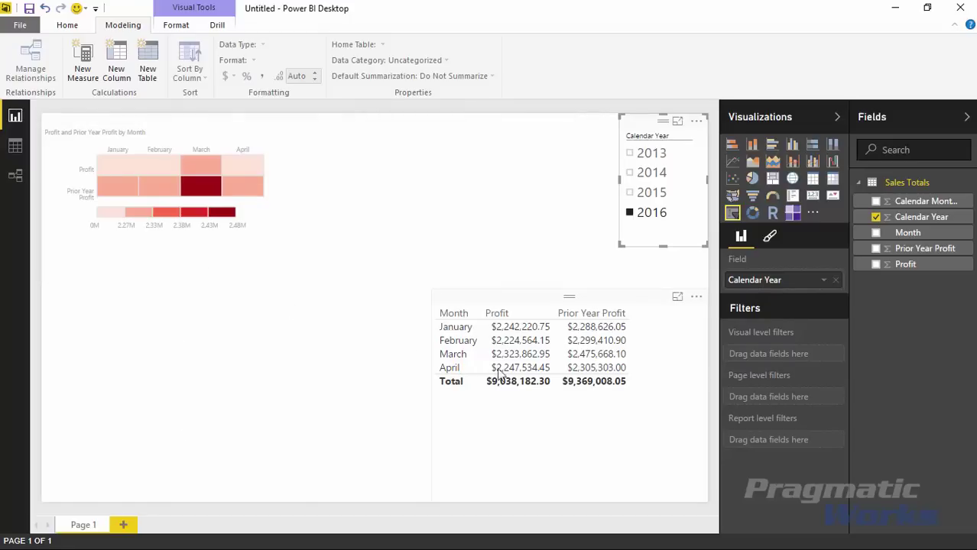
click(628, 199)
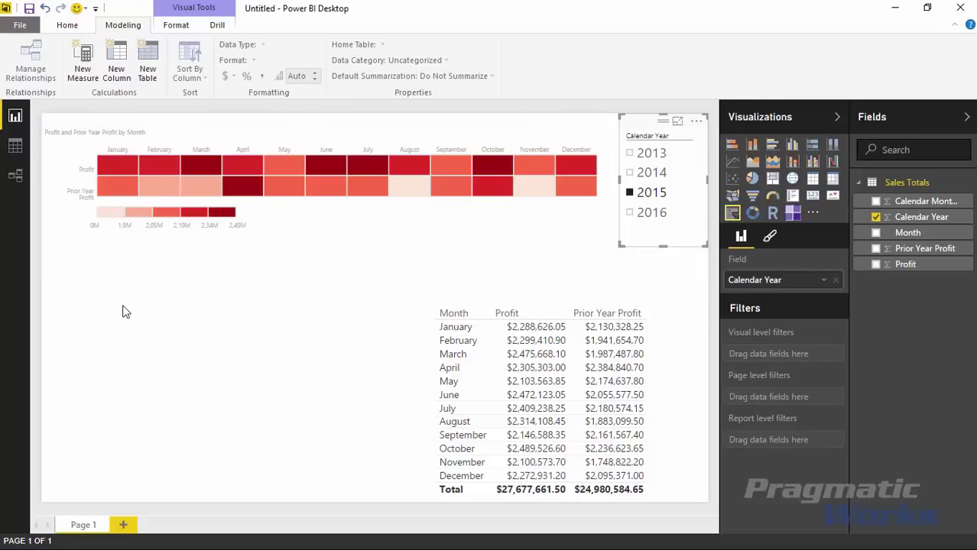
click(67, 26)
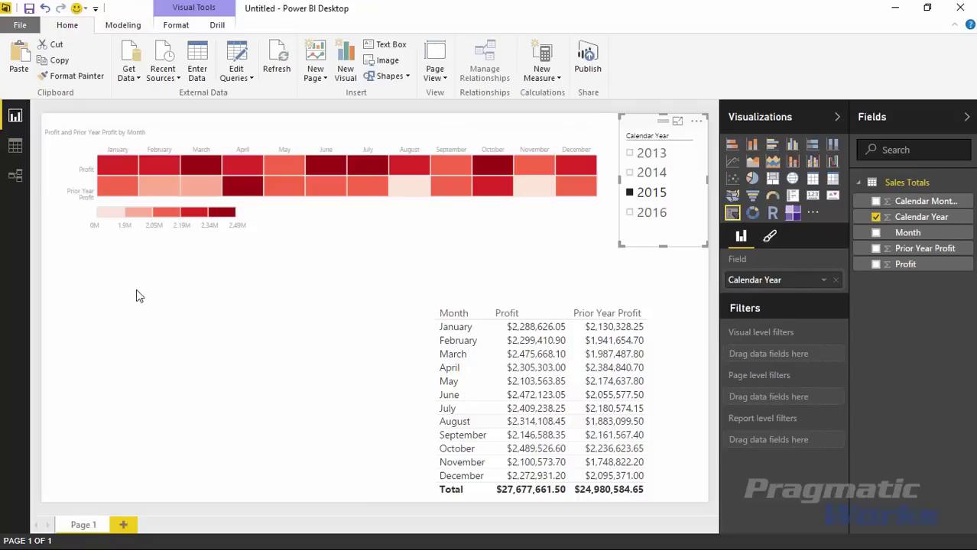
- In Edit Queries, duplicate the Sales Totals query as Sales Totals (2), with 5 columns and 40 rows
click(233, 52)
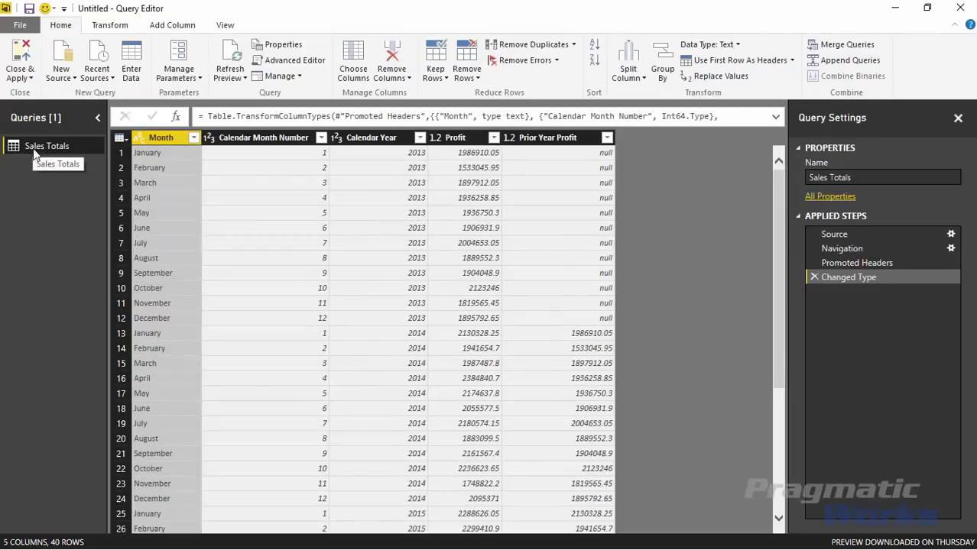
right_click(72, 148)
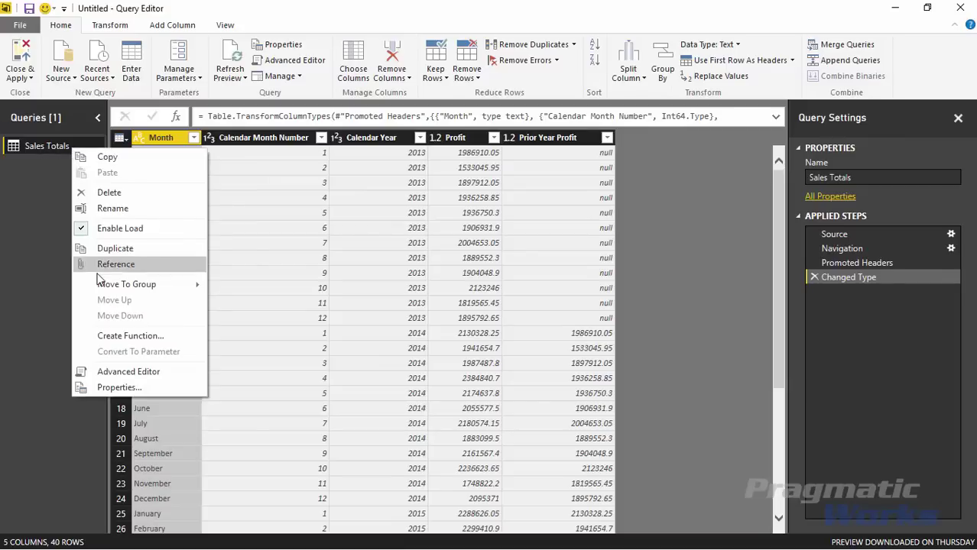
click(112, 250)
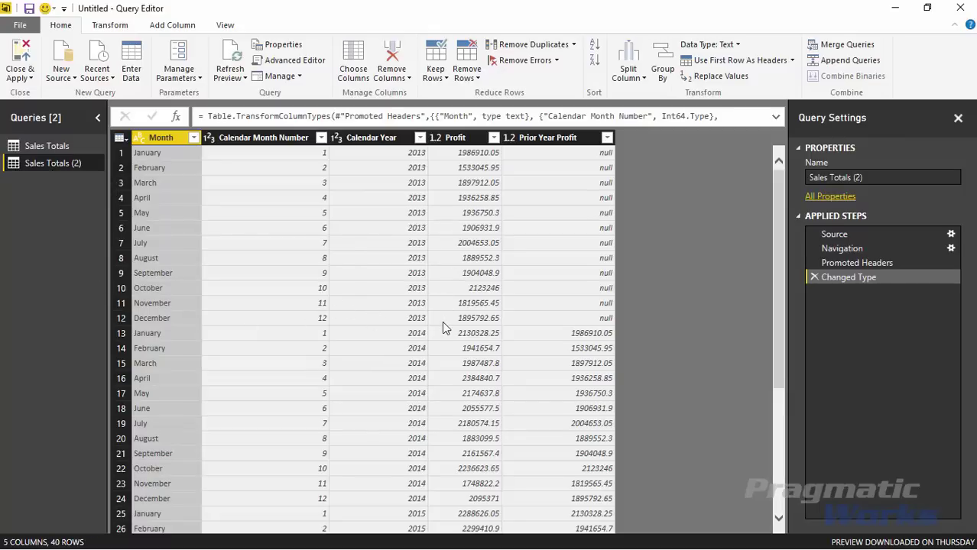
- Remove the Prior Year Profit column from Sales Totals (2) and select Calendar Year
click(556, 136)
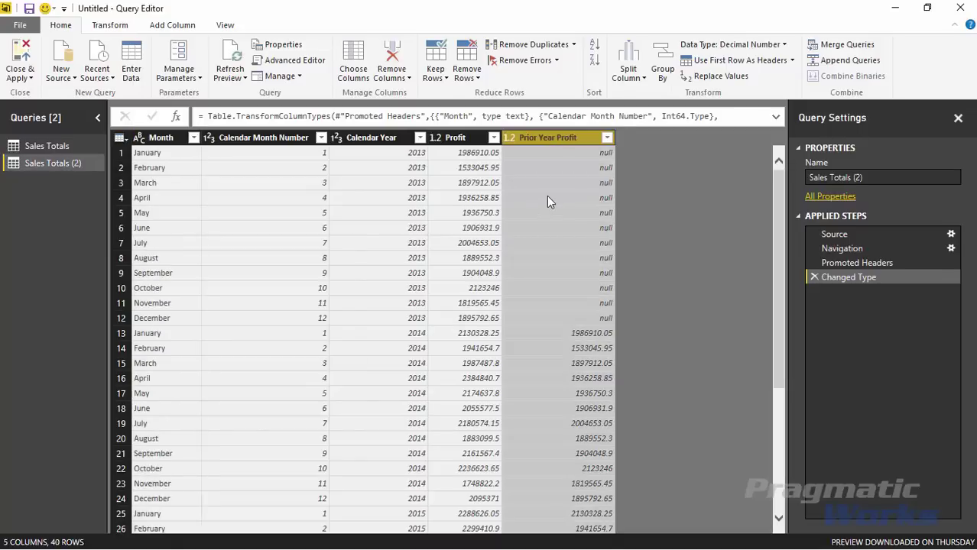
right_click(556, 142)
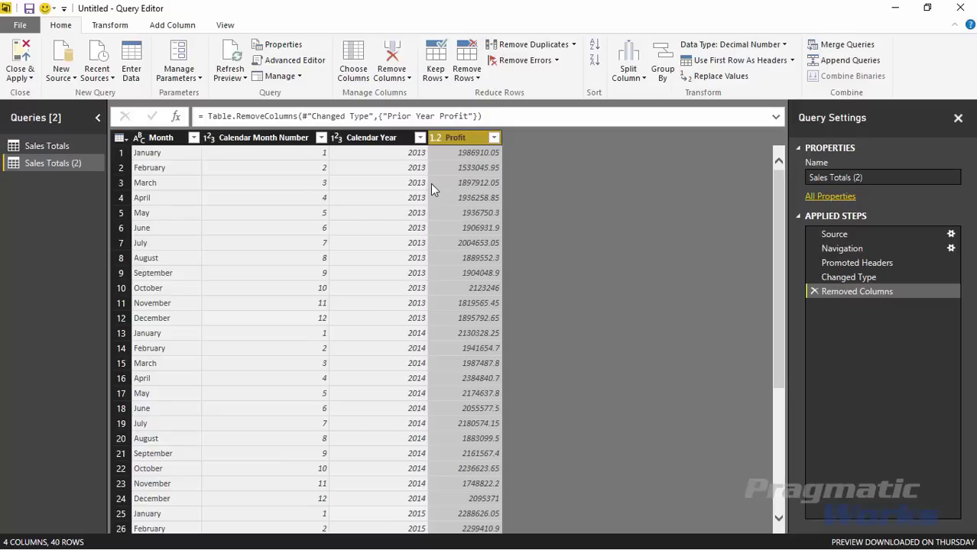
click(391, 141)
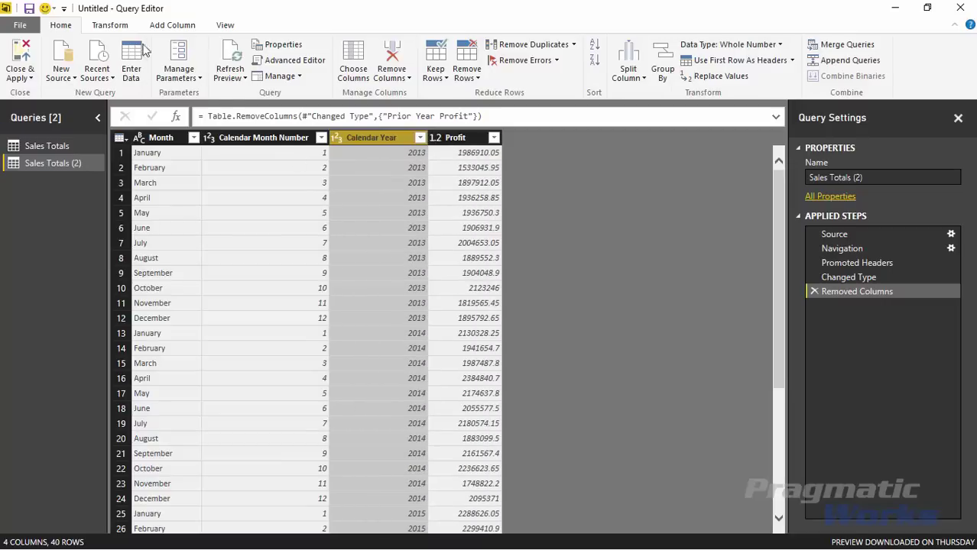
click(109, 26)
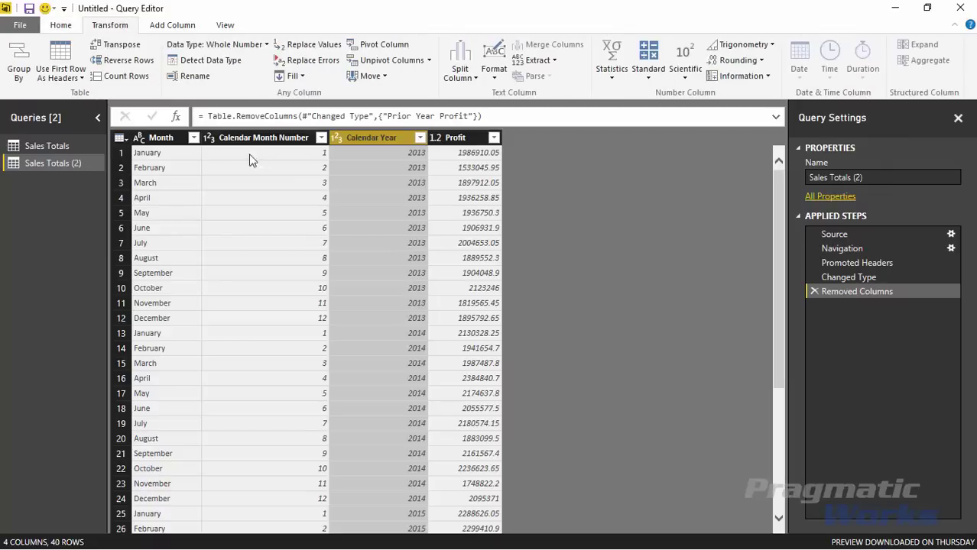
- Pivot Calendar Year into year columns with Profit as values, aggregated by Sum
click(382, 47)
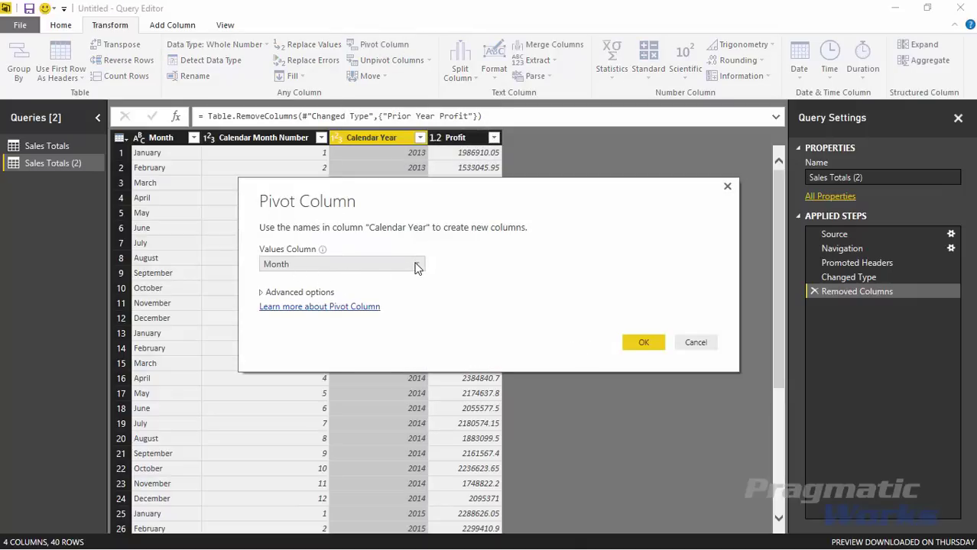
click(416, 265)
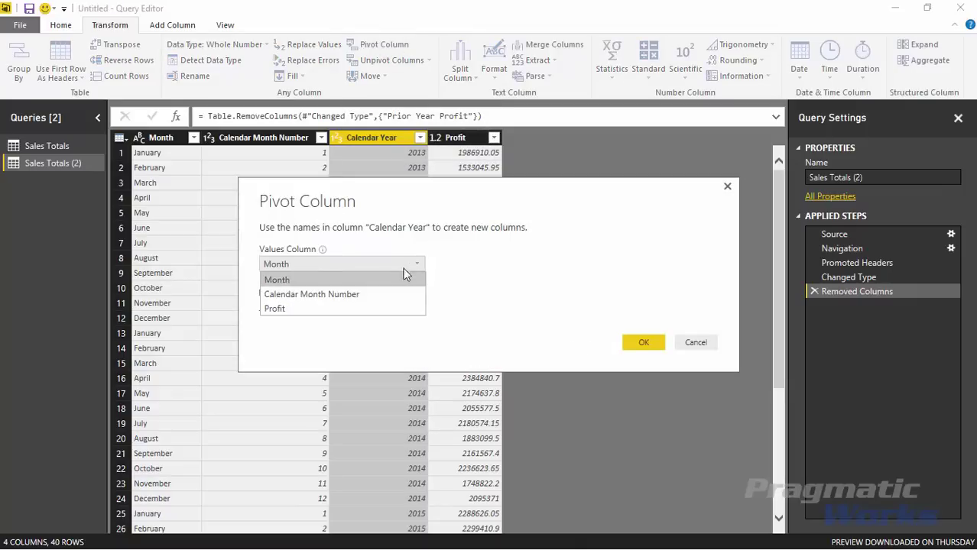
click(302, 310)
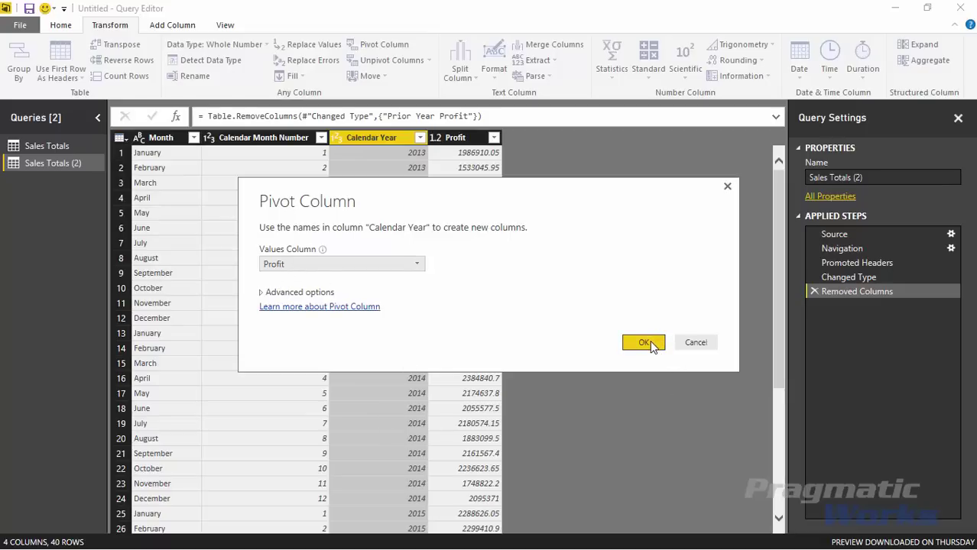
click(300, 293)
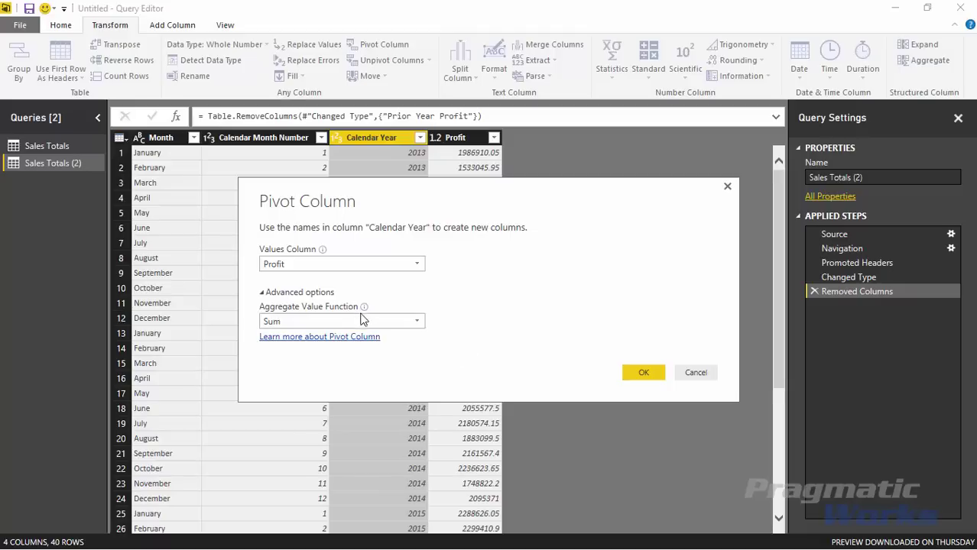
click(634, 373)
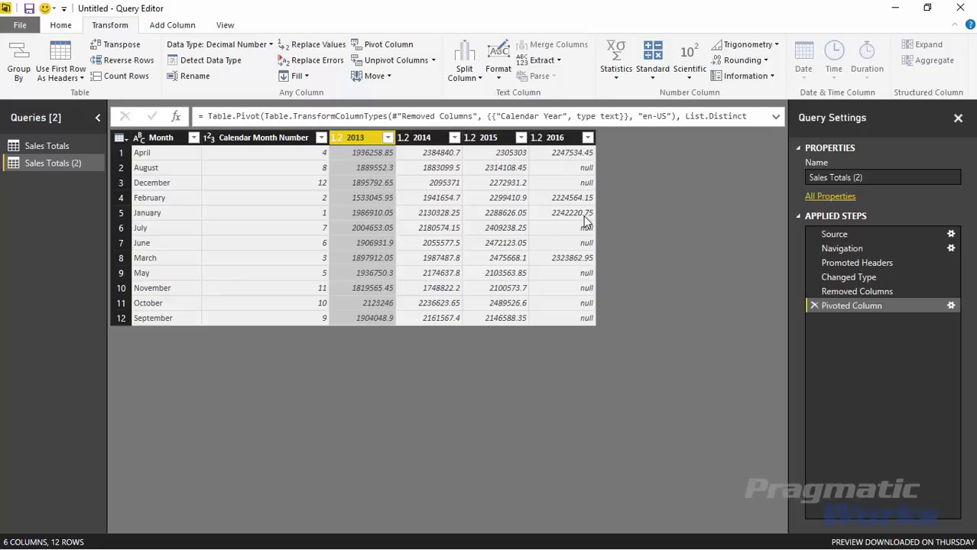
- Close & Apply the query changes, collapse Sales Totals, and add a blank Page 2
click(70, 27)
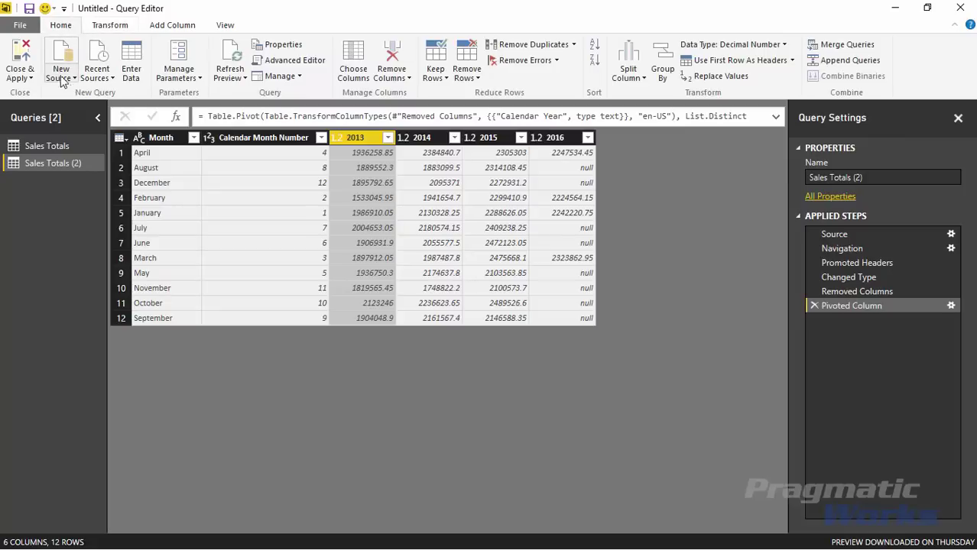
click(26, 56)
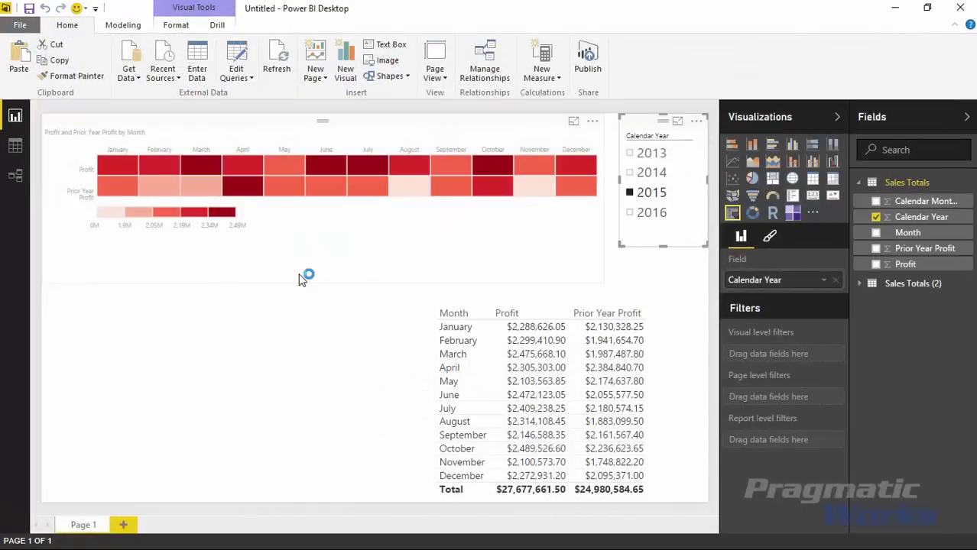
click(862, 184)
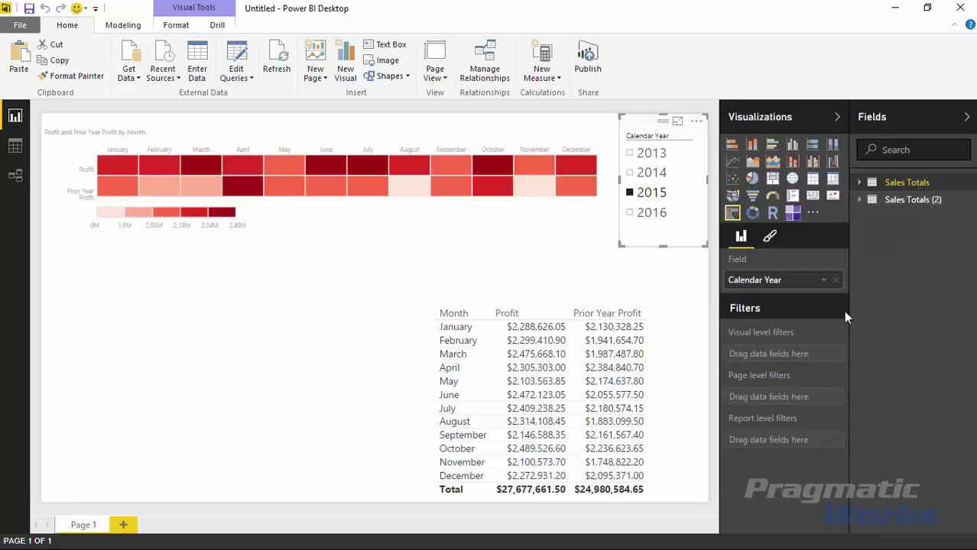
click(123, 526)
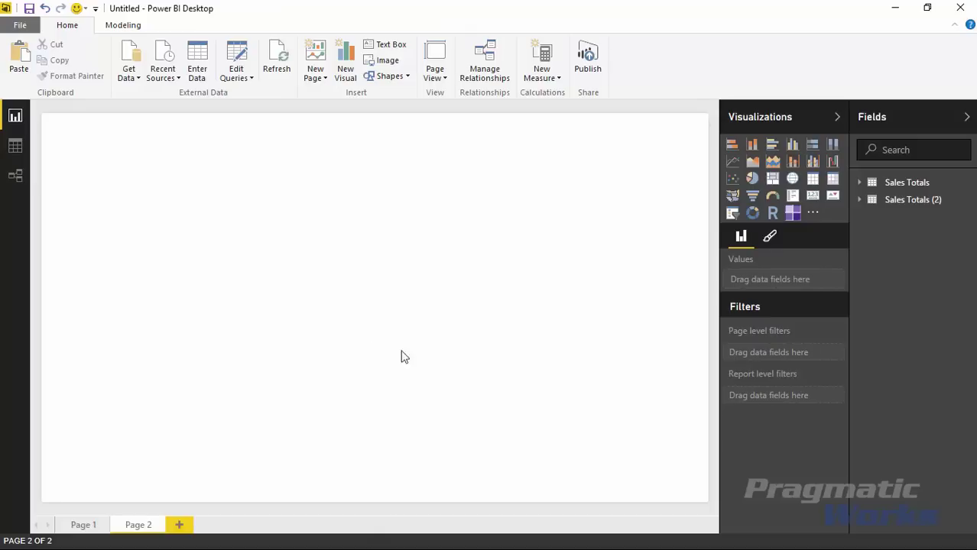
- Build a table of Month with 2013, 2014, 2015 and 2016 profit from Sales Totals (2)
click(863, 203)
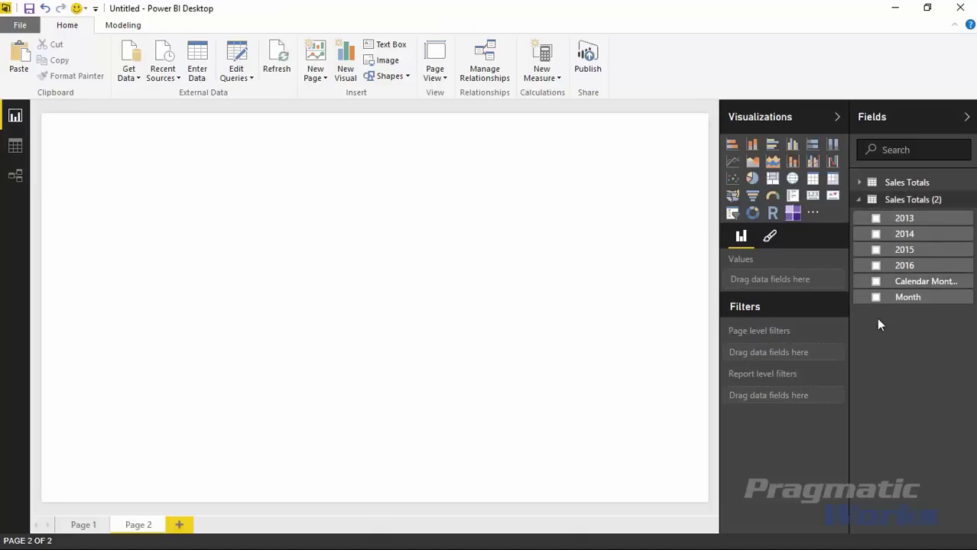
click(876, 297)
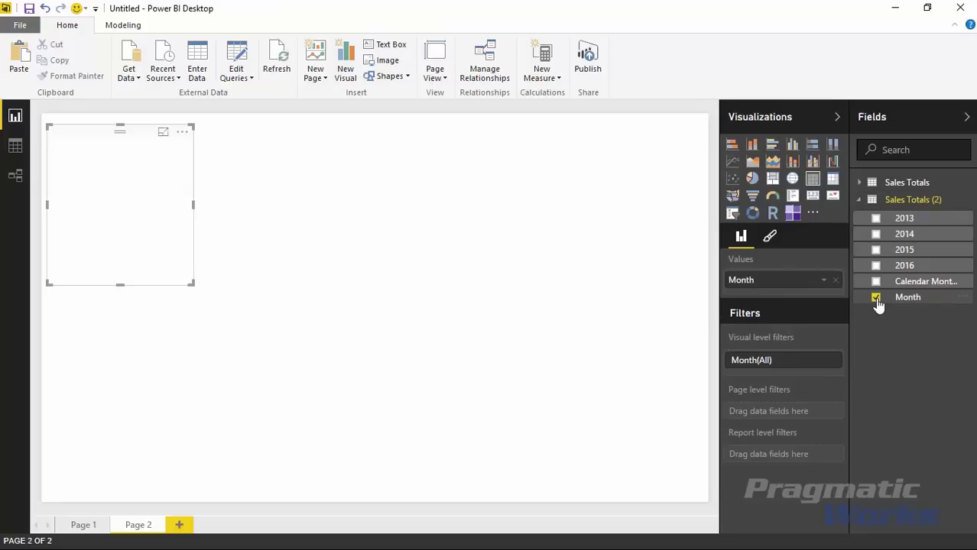
click(876, 219)
click(876, 234)
click(876, 250)
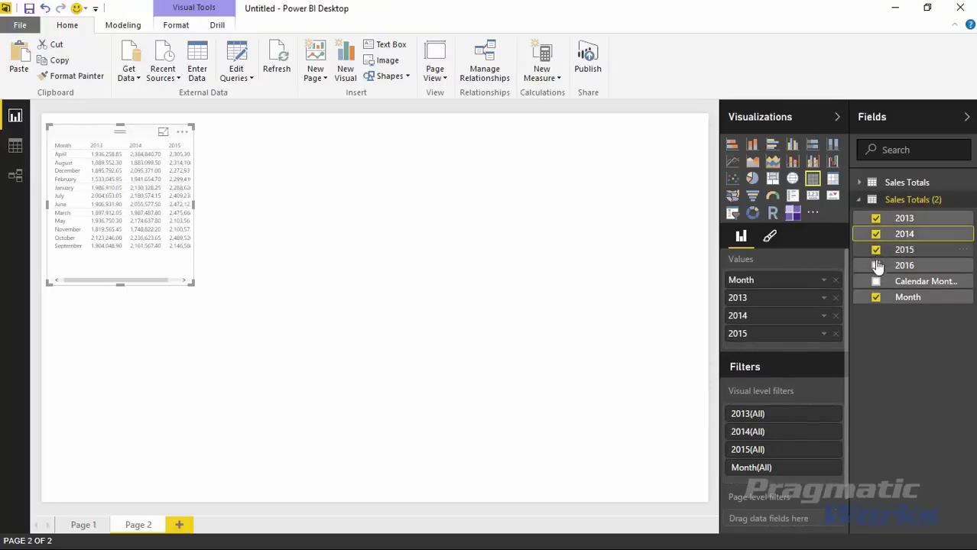
click(876, 266)
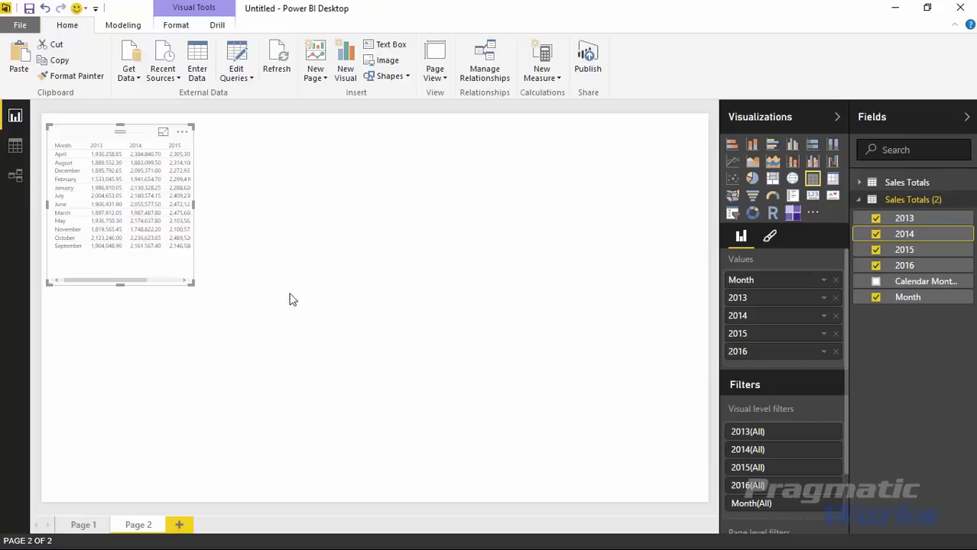
drag(195, 283, 224, 290)
drag(292, 321, 410, 281)
- Set the table's text size to 15 pt and enlarge it to show all months
click(771, 237)
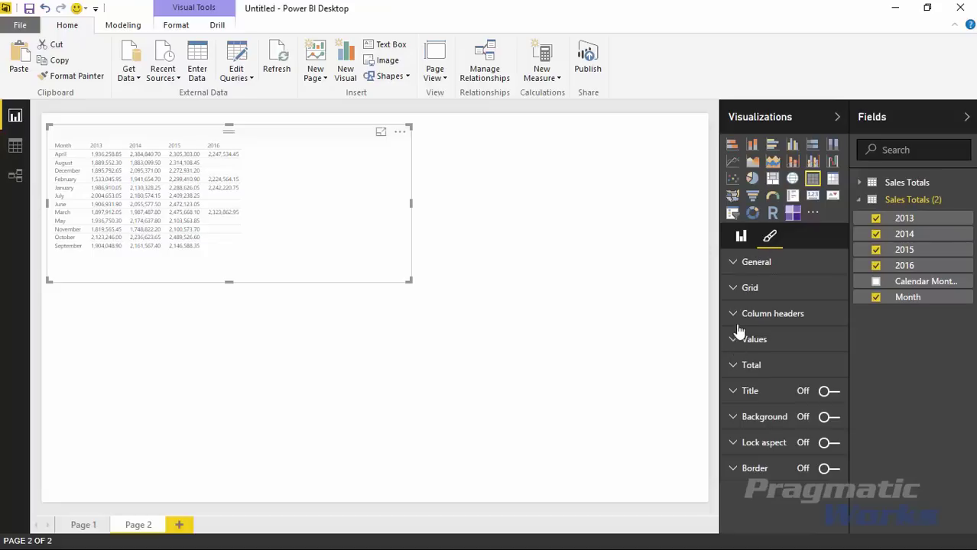
click(738, 263)
drag(796, 313, 805, 313)
drag(413, 281, 550, 406)
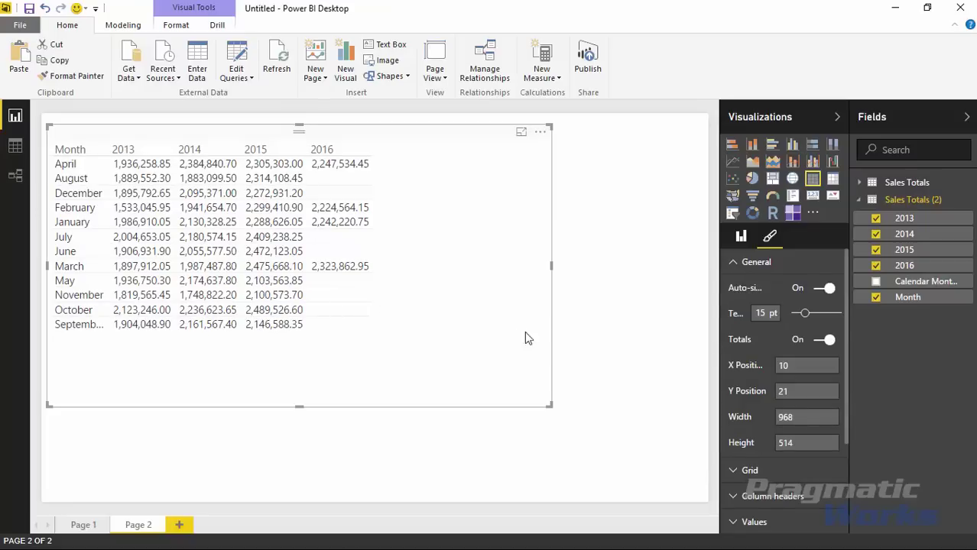
- Switch the Visualizations pane from the Format options to the table's field wells
click(741, 239)
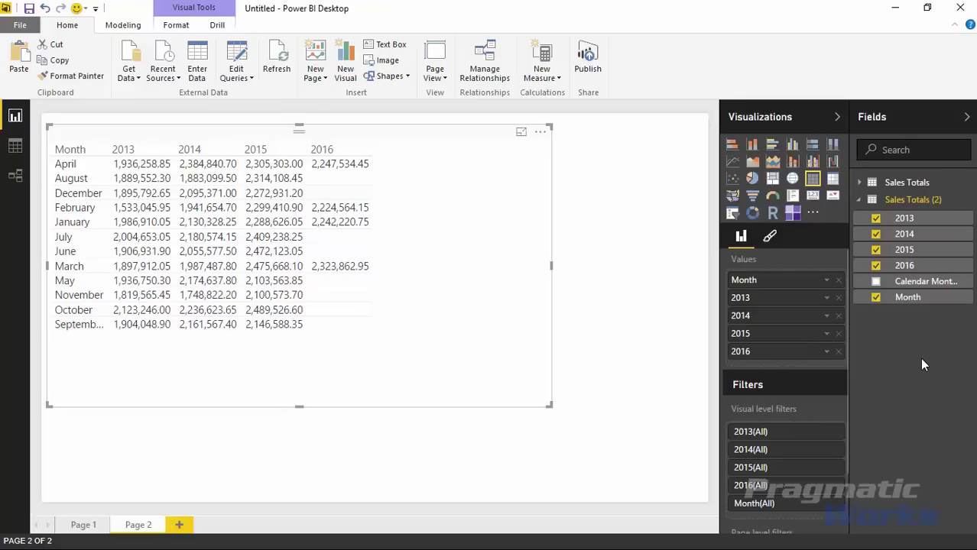
- Sort the Month field by Calendar Month Number
click(914, 308)
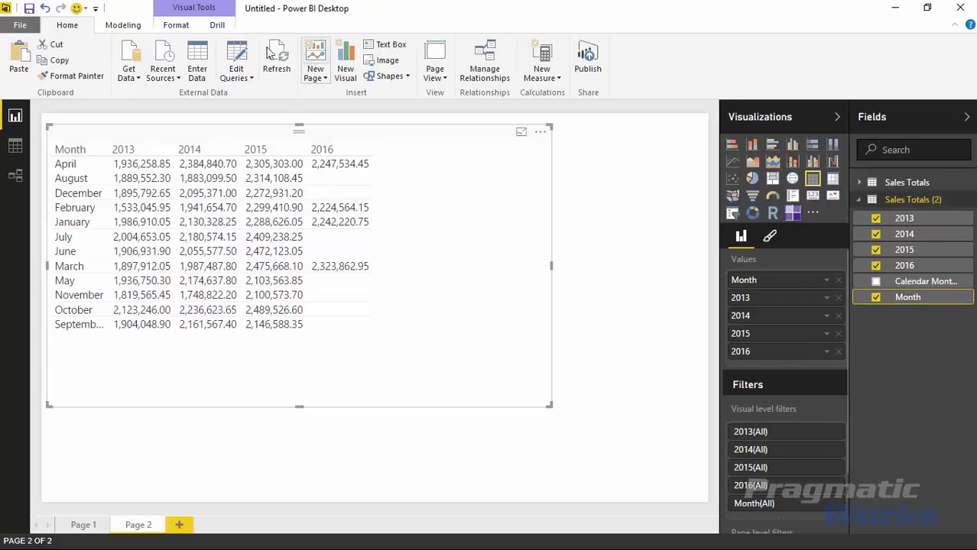
click(123, 27)
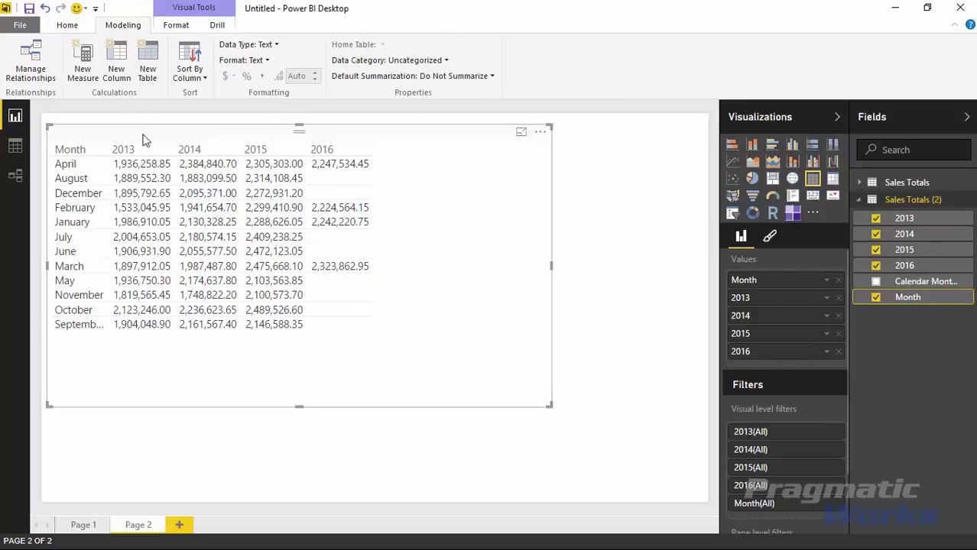
click(193, 79)
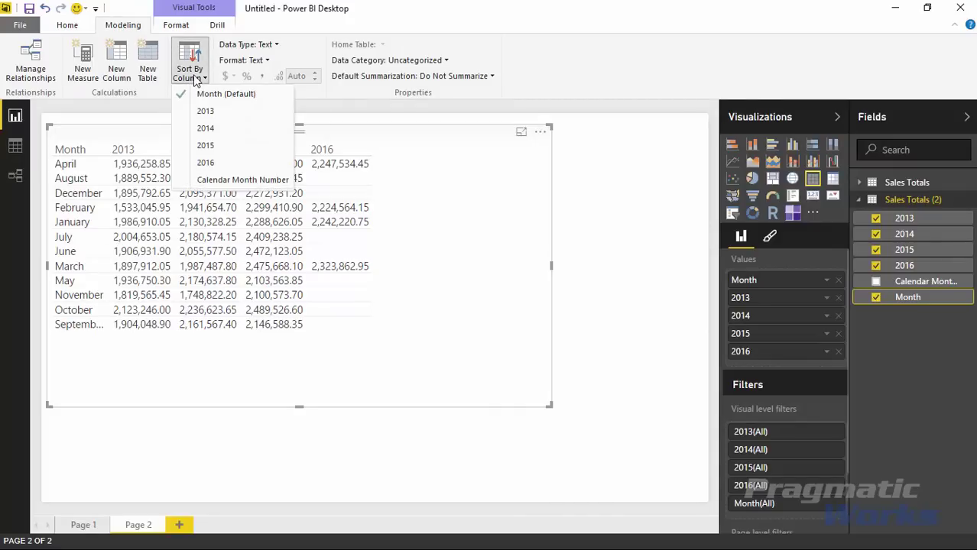
click(225, 186)
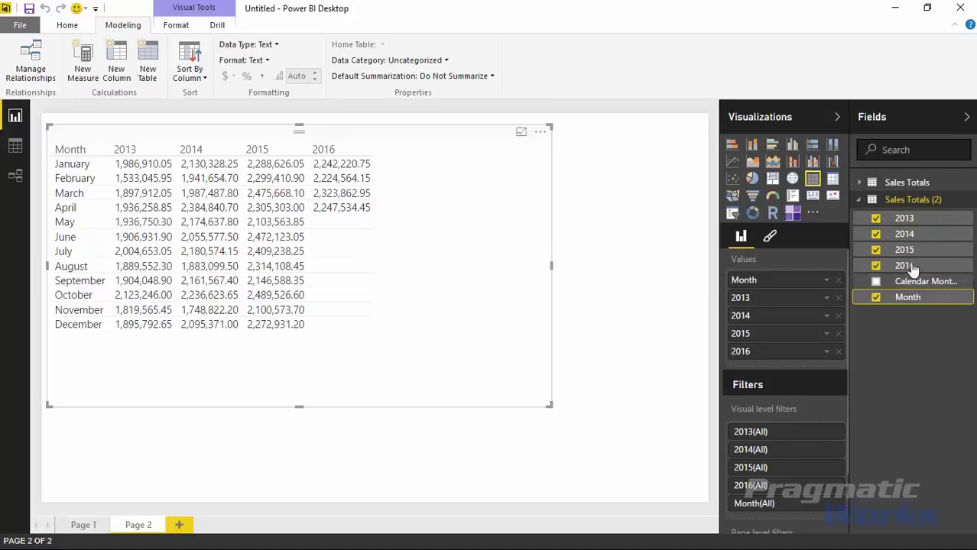
- Set Default Summarization to Sum for the 2013, 2014, 2015 and 2016 fields
click(926, 221)
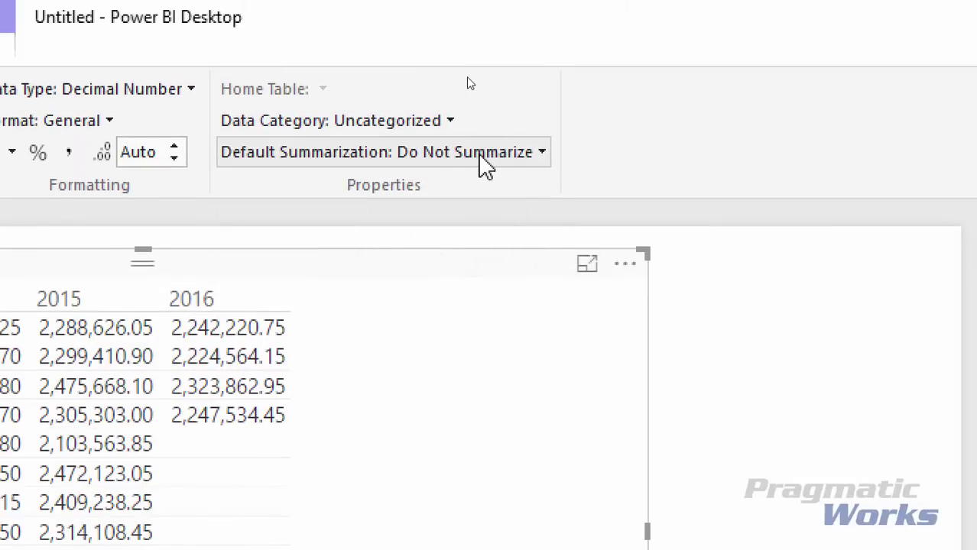
click(539, 159)
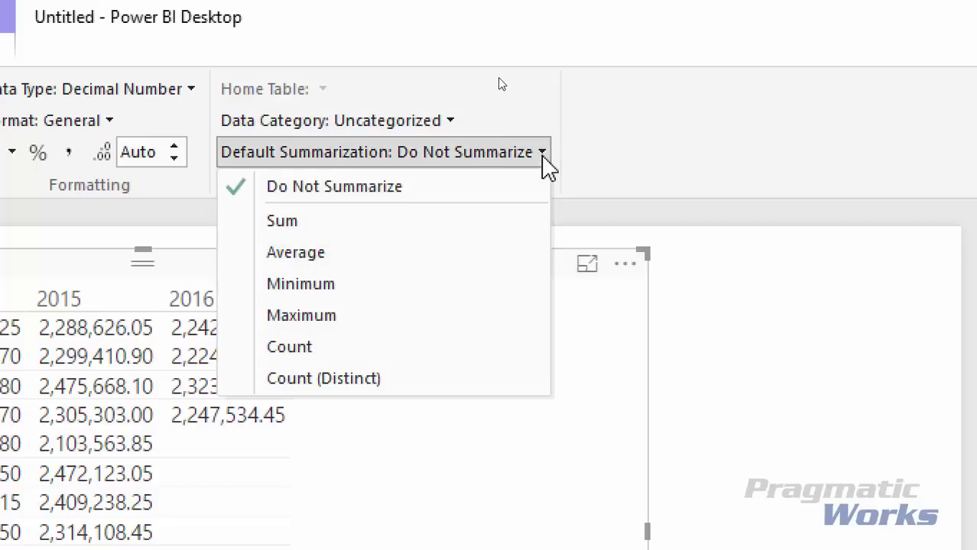
click(453, 232)
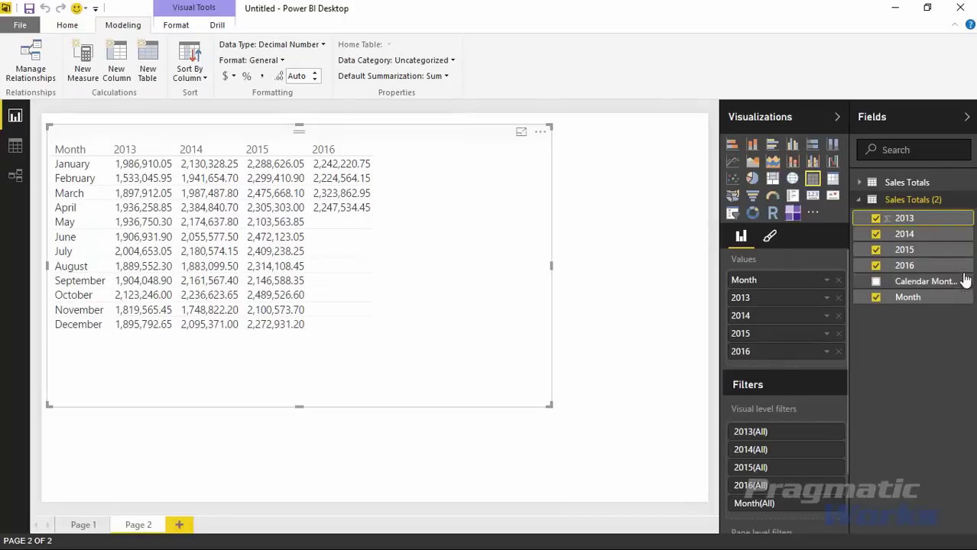
click(908, 235)
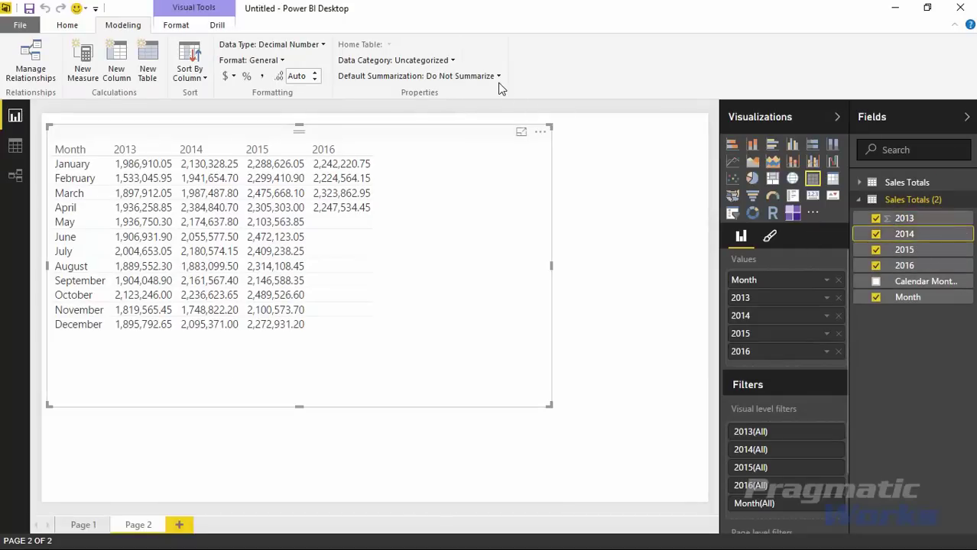
click(498, 76)
click(463, 111)
click(885, 251)
click(496, 78)
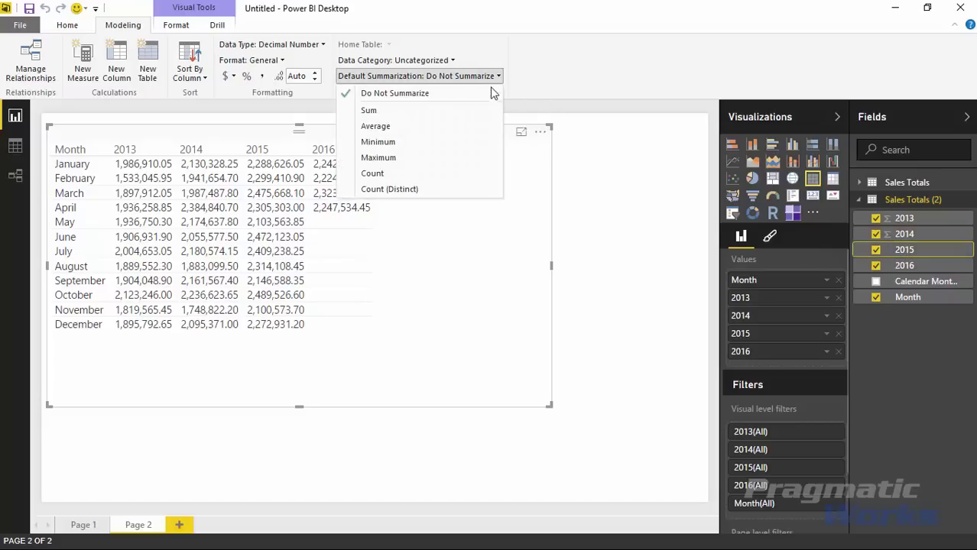
click(455, 111)
click(898, 265)
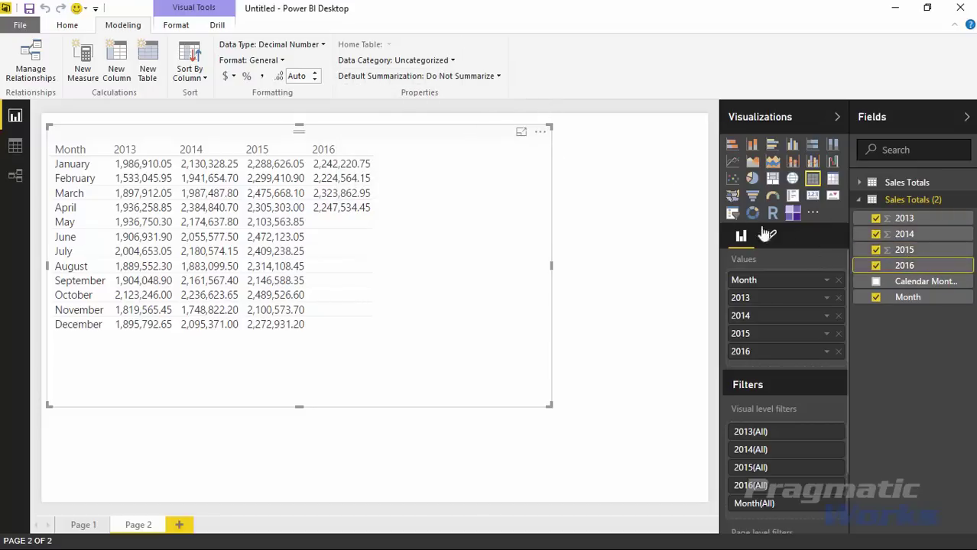
click(458, 78)
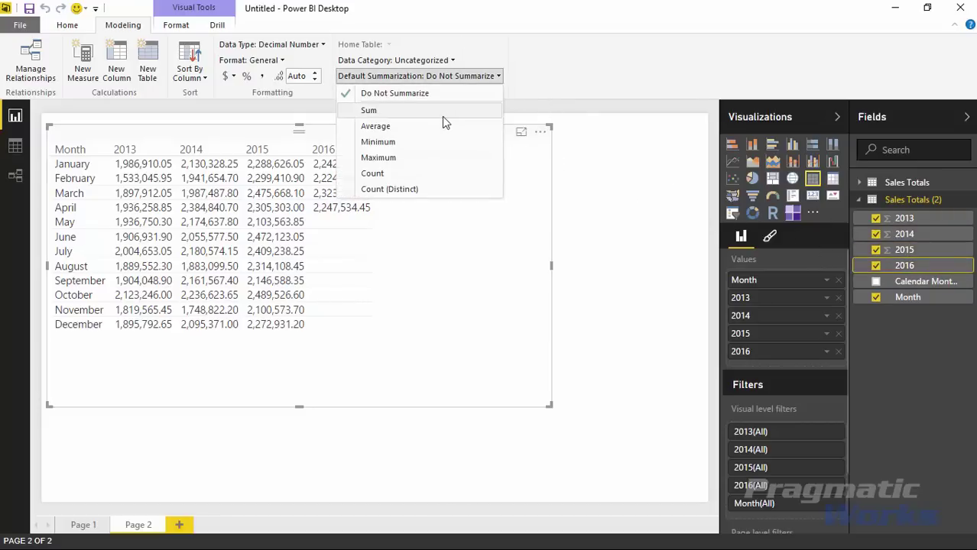
click(442, 115)
- Remove and re-add the 2013–2016 fields to refresh the table, then convert it to Table Heatmap
click(838, 299)
click(838, 299)
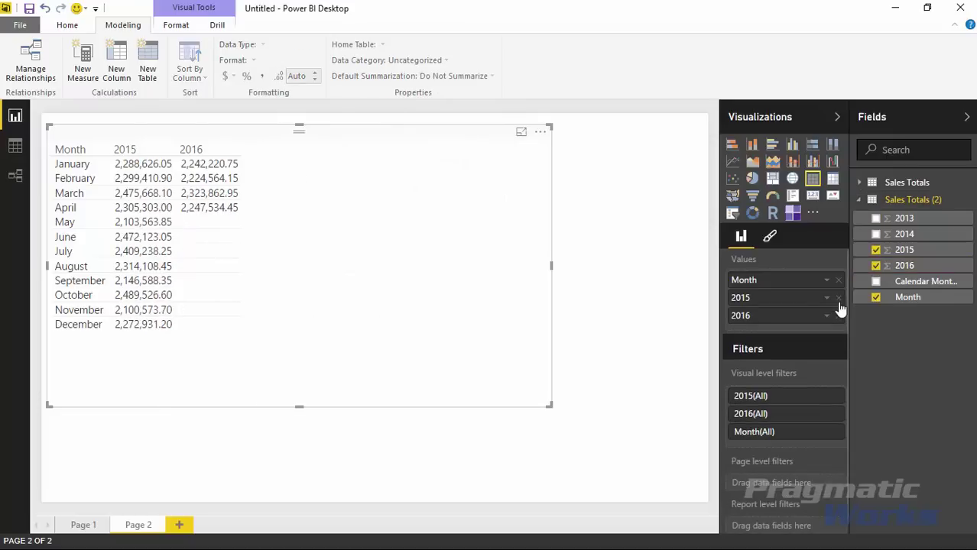
click(839, 299)
click(839, 299)
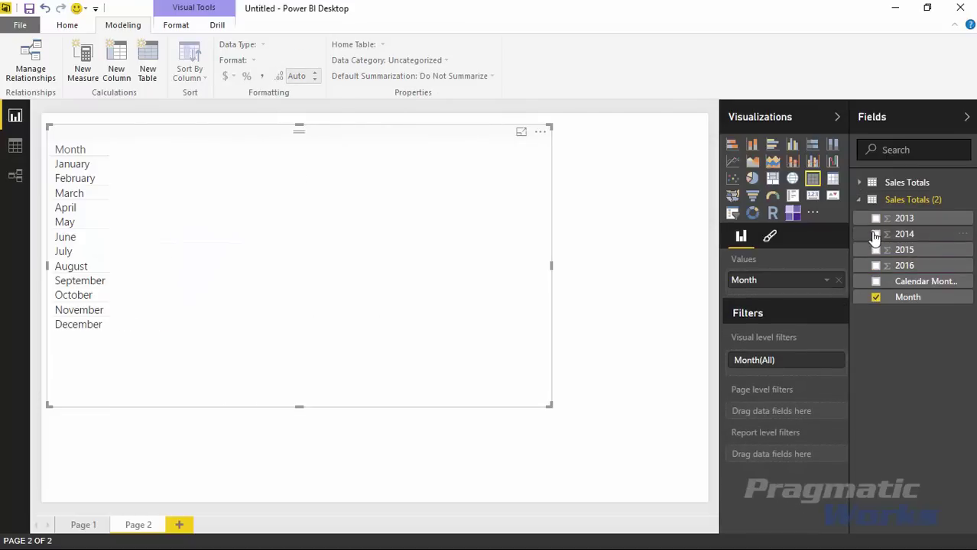
click(875, 220)
click(875, 234)
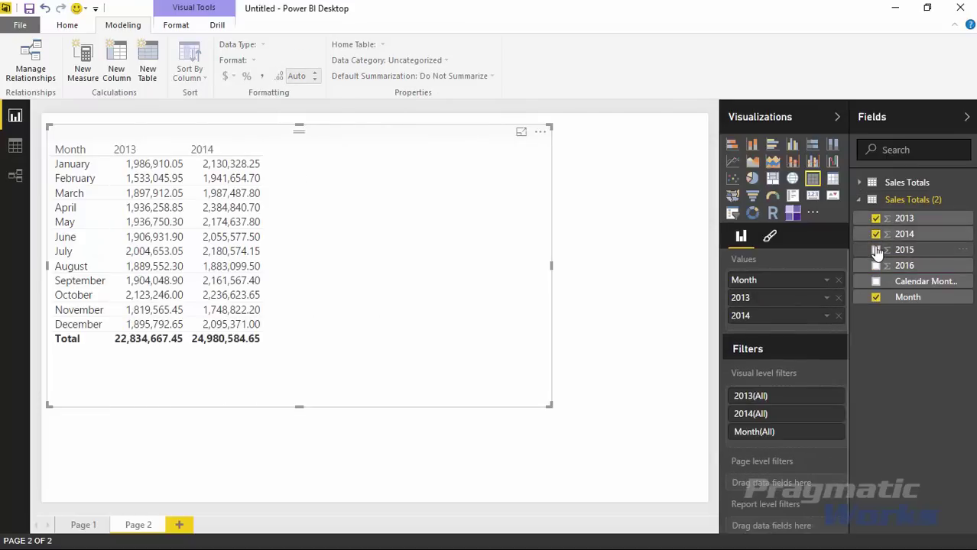
click(875, 250)
click(875, 265)
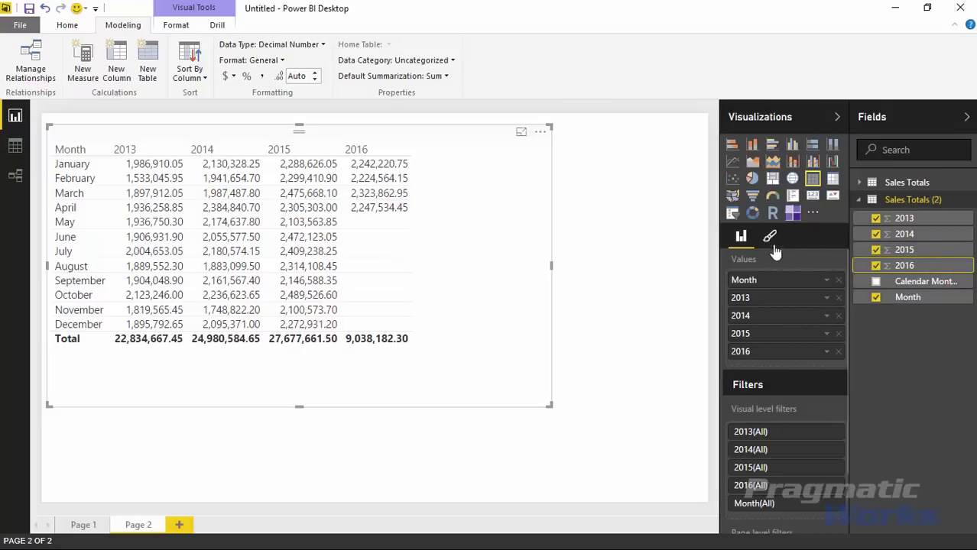
click(791, 214)
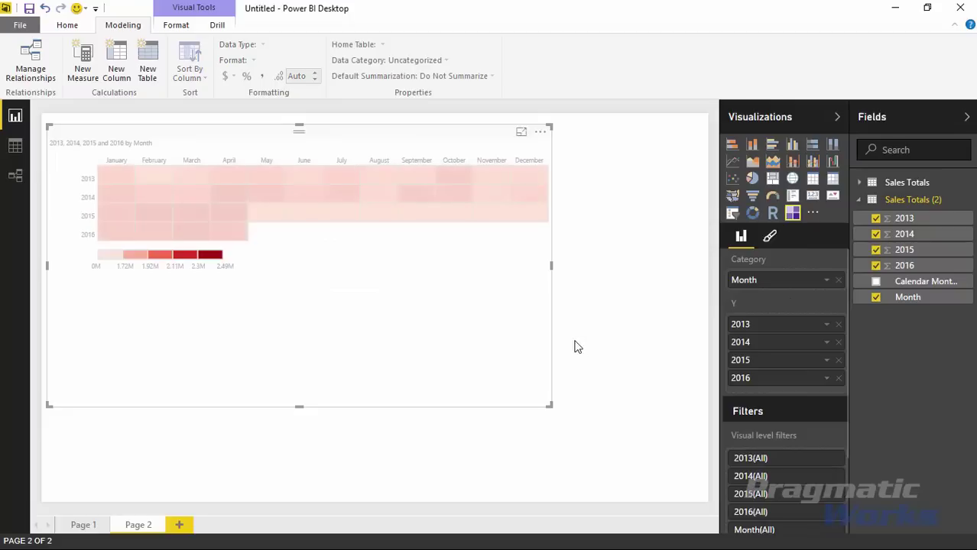
- Make the heatmap wider and shorter, previewing it in Focus mode
drag(550, 406, 705, 363)
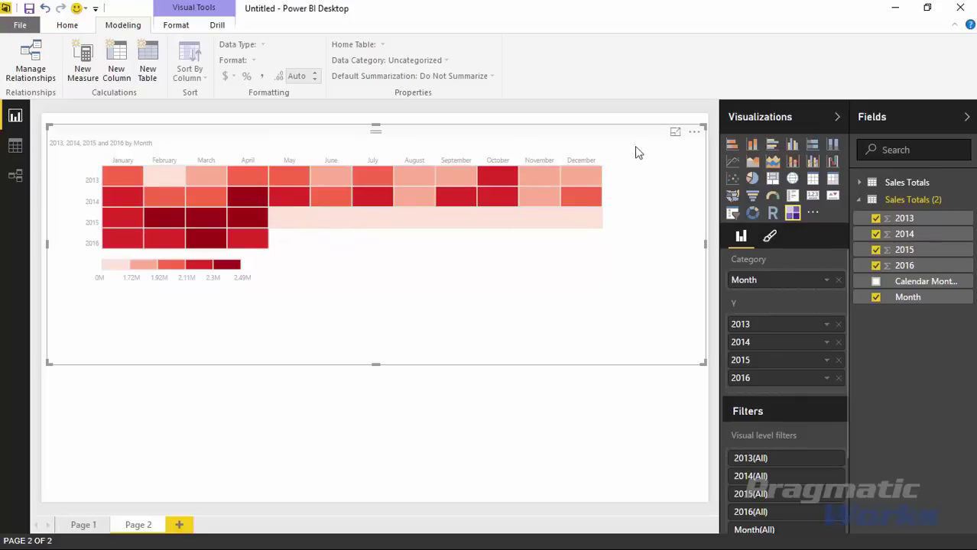
click(674, 132)
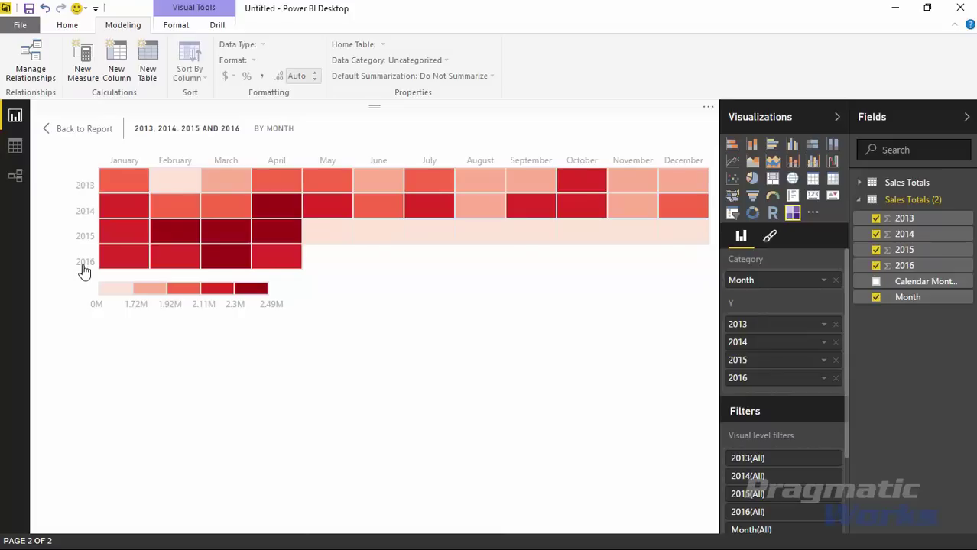
click(83, 130)
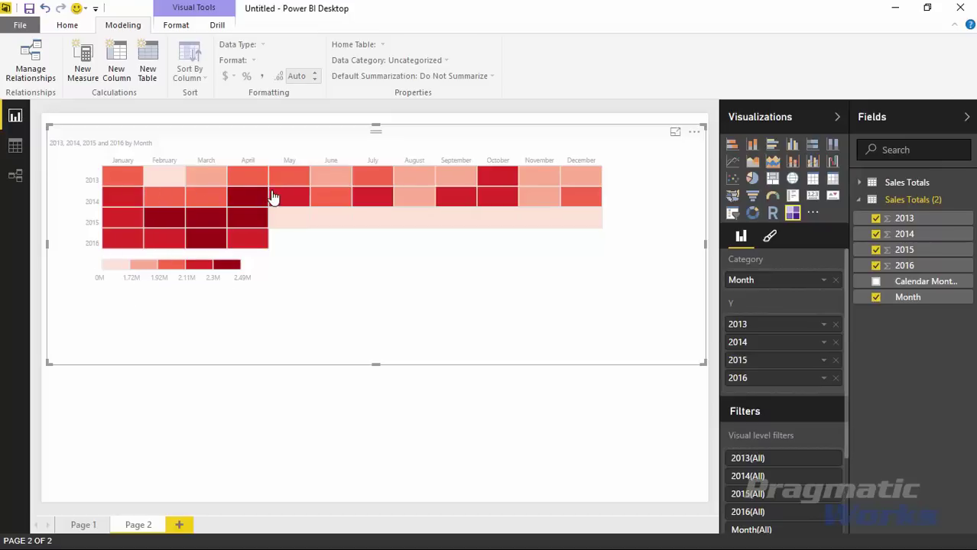
mouse_move(362, 225)
click(769, 239)
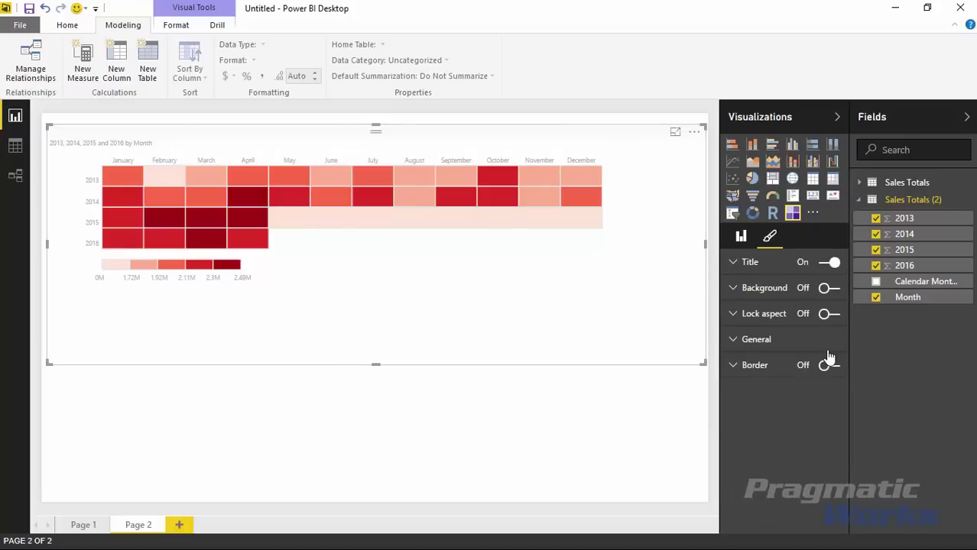
- Give the heatmap a centred 18 pt title reading 'Sales By Month'
click(732, 262)
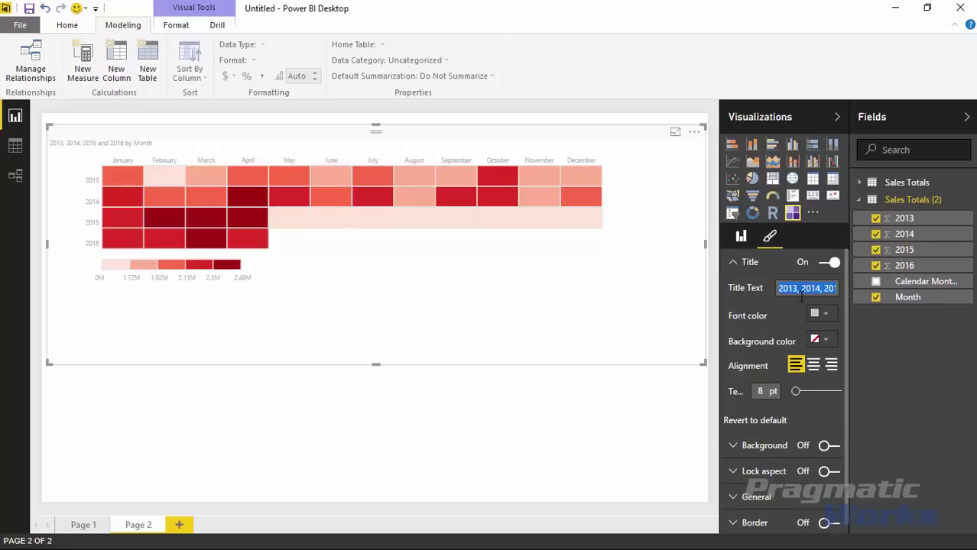
text(Sales By Month)
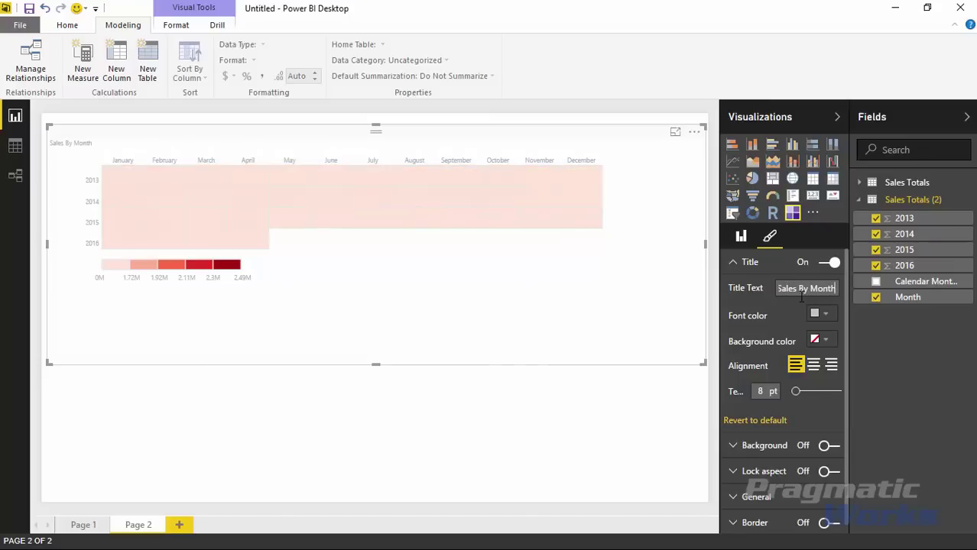
click(813, 365)
drag(795, 392, 808, 395)
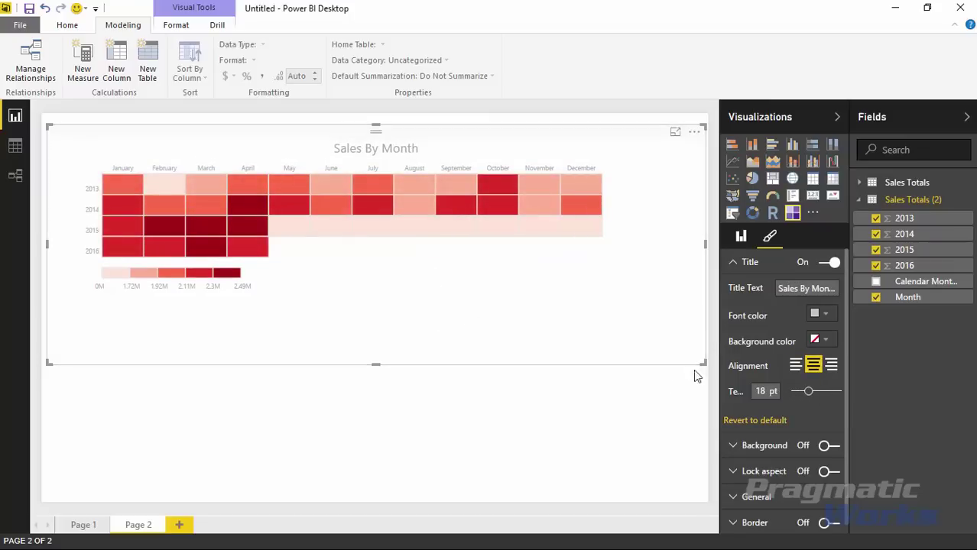
click(733, 263)
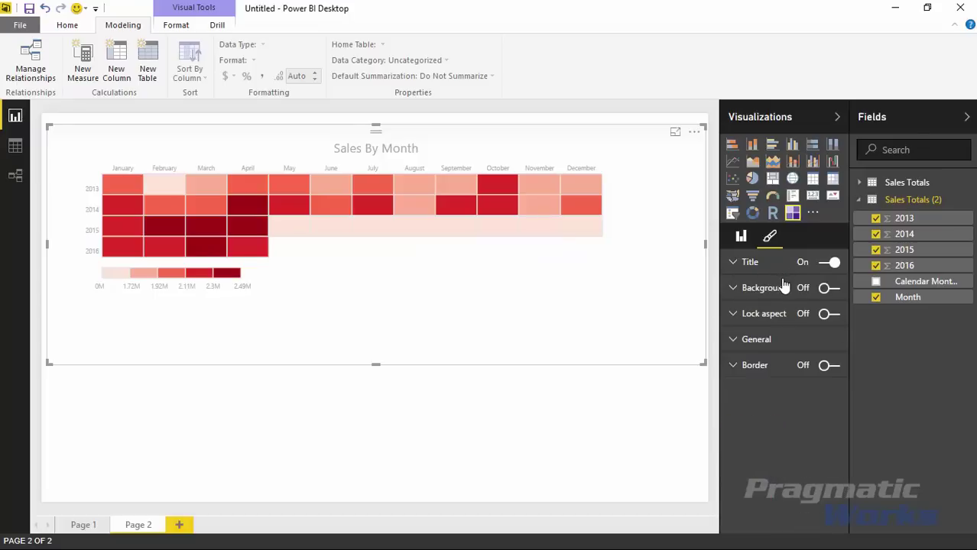
- Change the heatmap's colour Buckets from 5 to 7 in the General settings
click(735, 343)
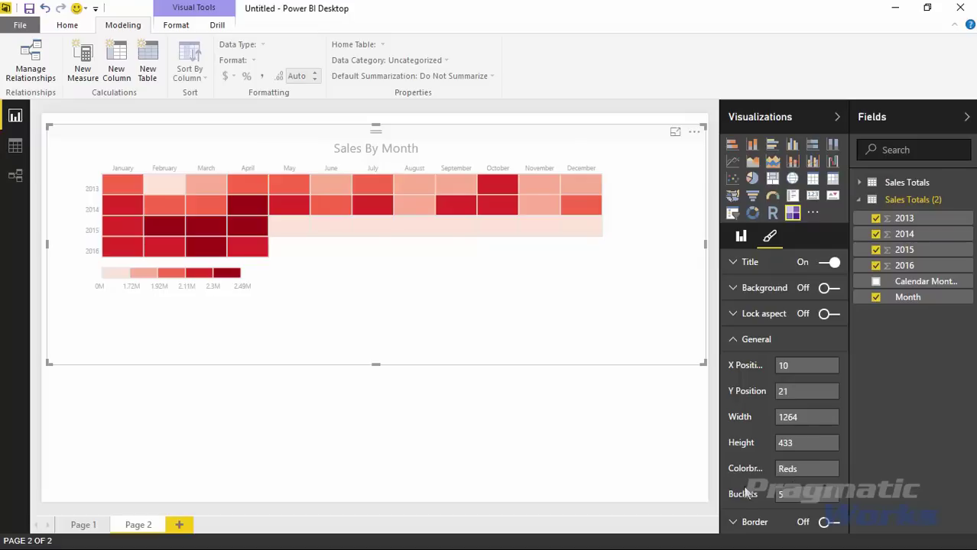
drag(719, 488, 693, 492)
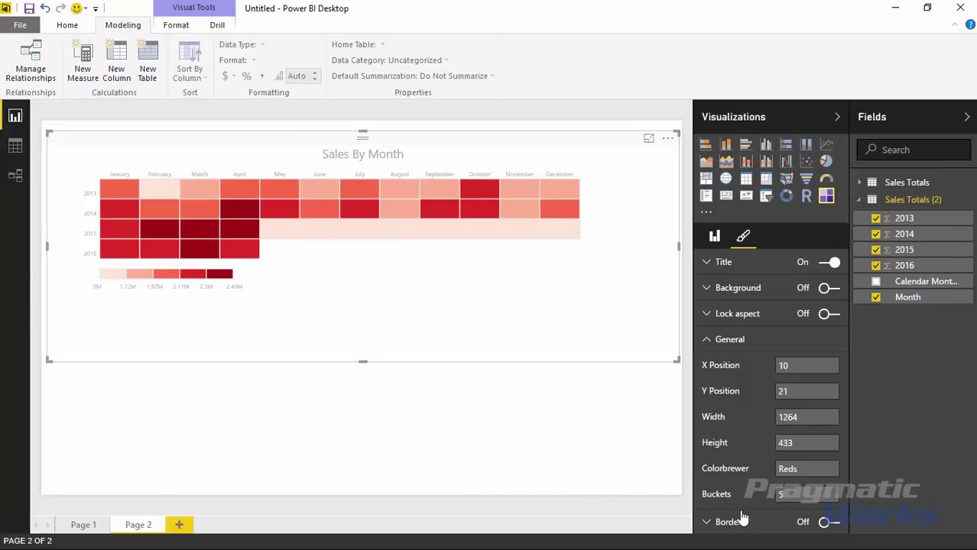
text(6)
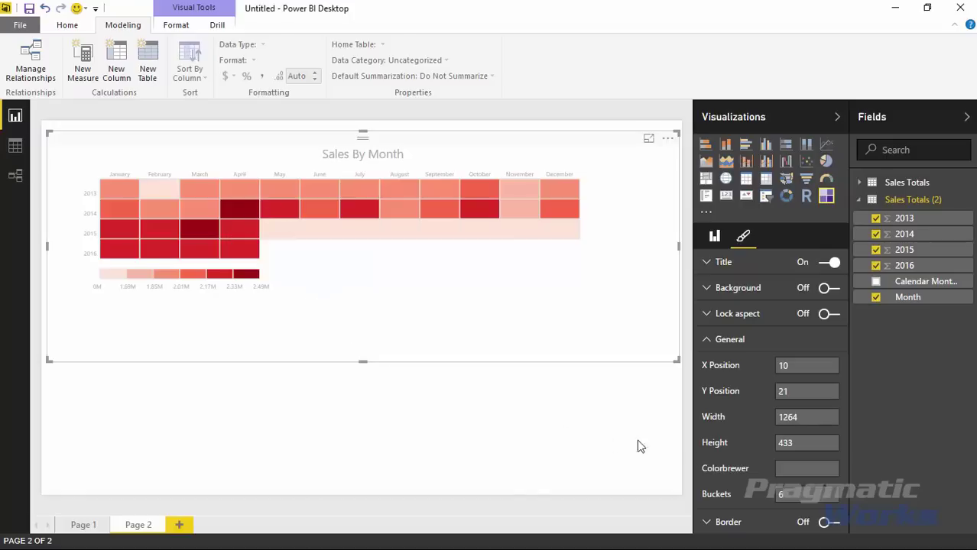
key(Return)
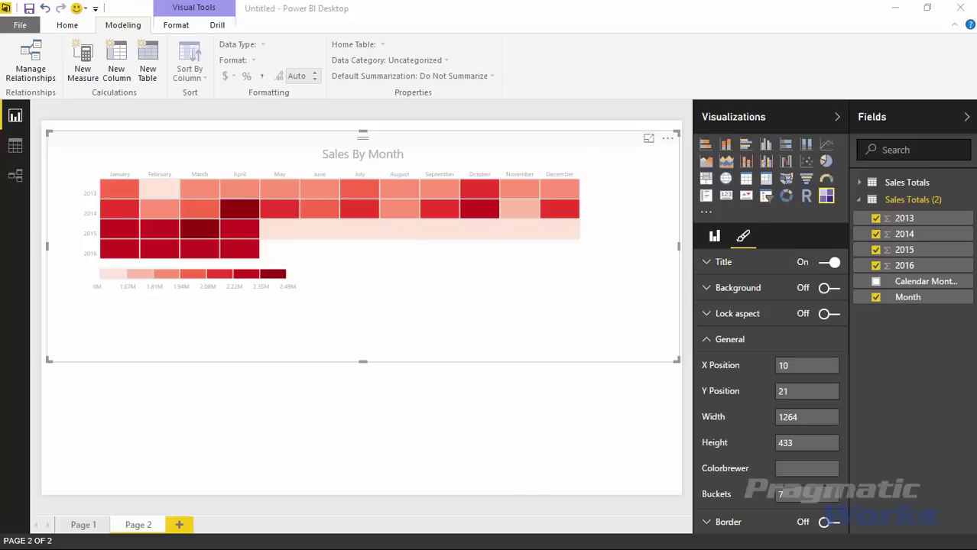
click(793, 468)
- Try the YlGnBu and YlOrRd colorbrewer palettes on the Sales By Month heatmap
text(YlGnBu)
key(Return)
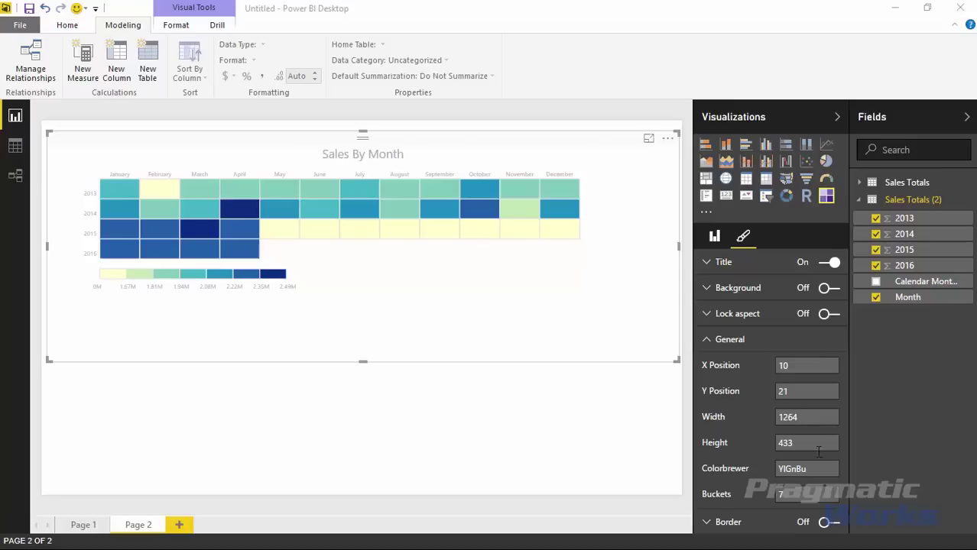
key(alt+Tab)
key(ctrl+a)
text(YlOrRd)
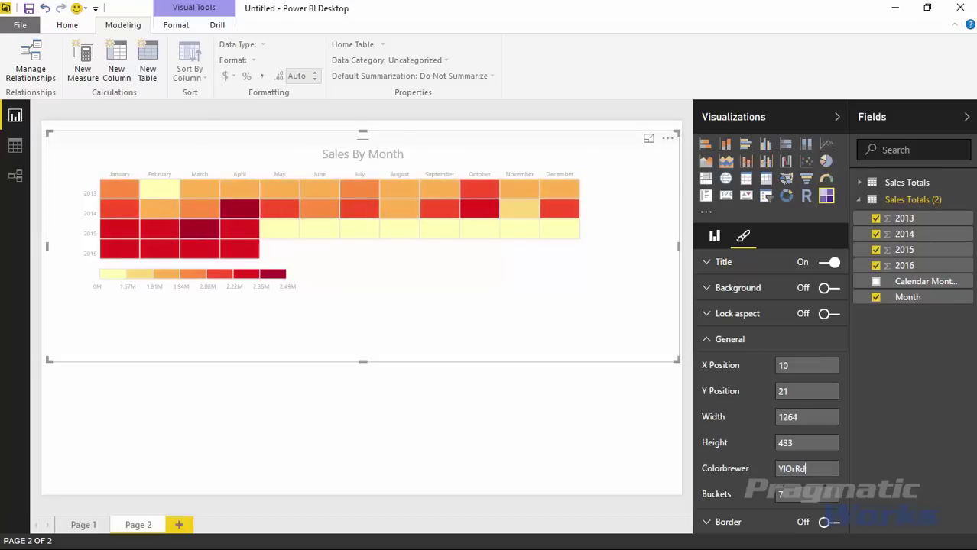
- Try RdYlBu, then enter Greens, Blues and Purples in the Colorbrewer field
key(alt+Tab)
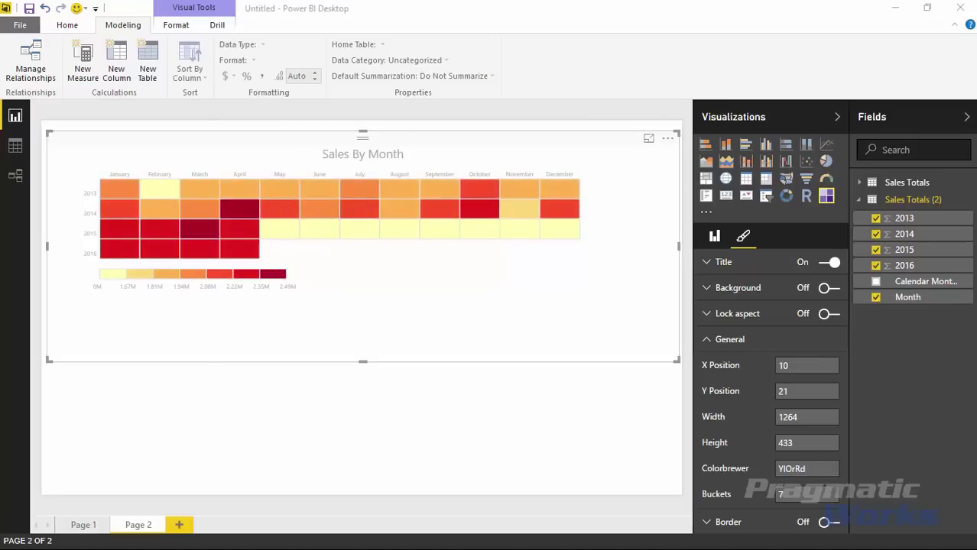
key(alt+Tab)
text(RdYlBu)
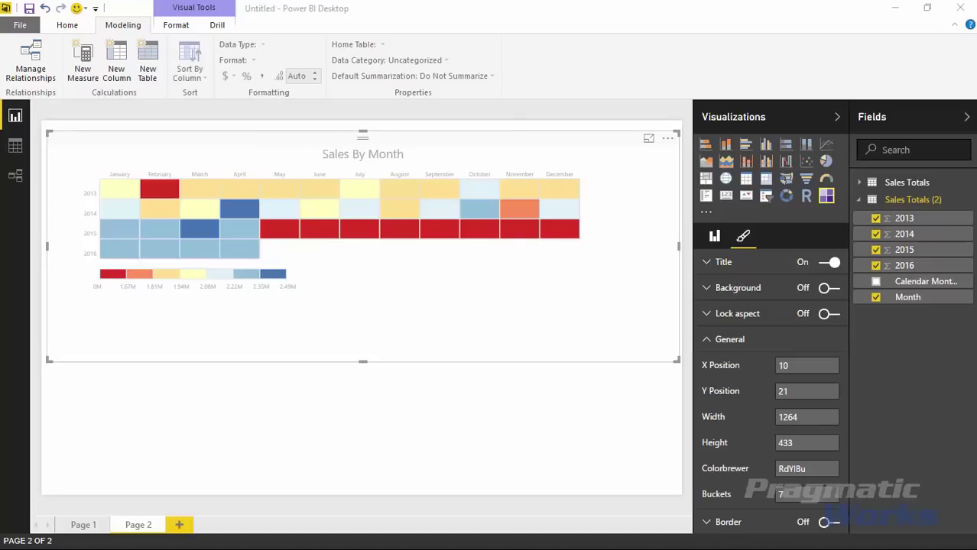
click(793, 461)
text(Greens)
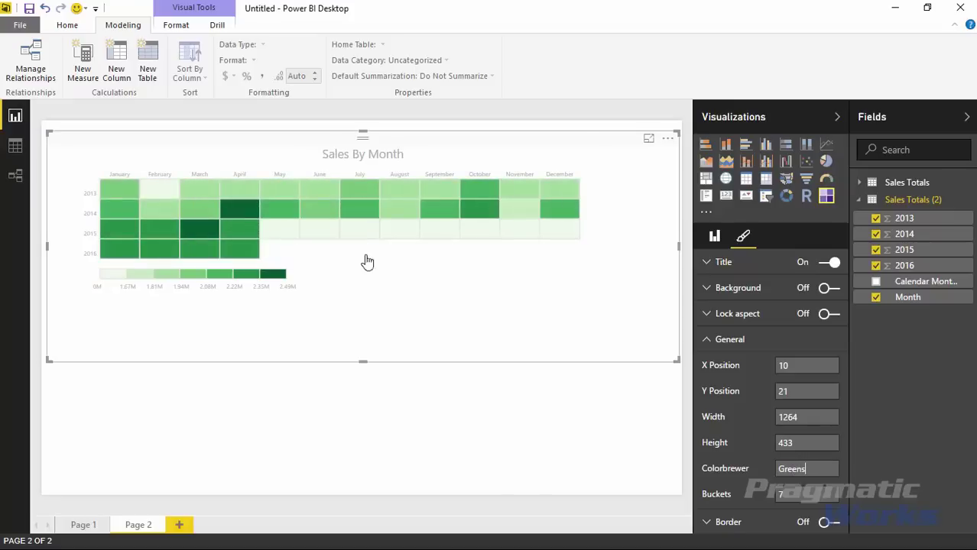
text(Blues)
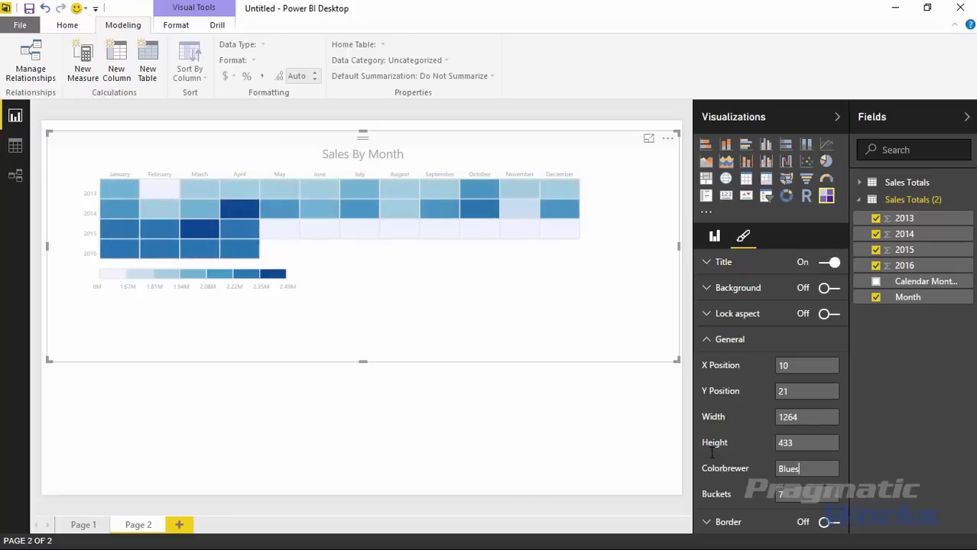
text(Purpole)
text(l)
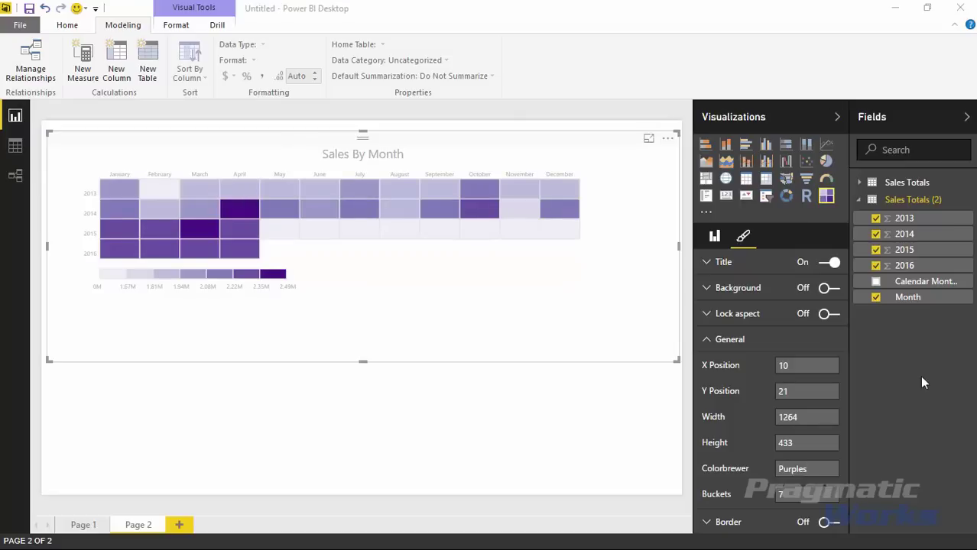
- Apply the Spectral colour scheme, then switch it to Paired
double_click(814, 471)
text(Spectral)
key(Return)
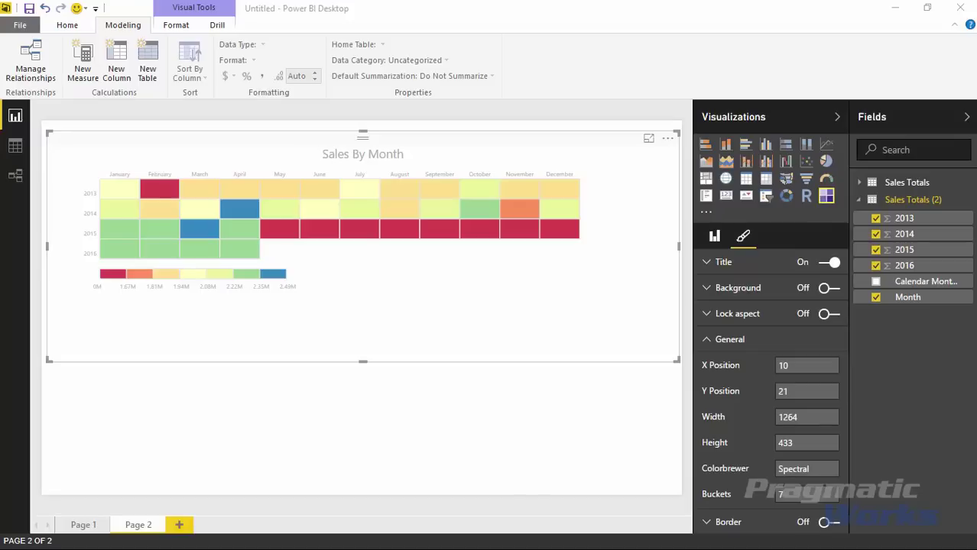
double_click(787, 469)
text(Paired)
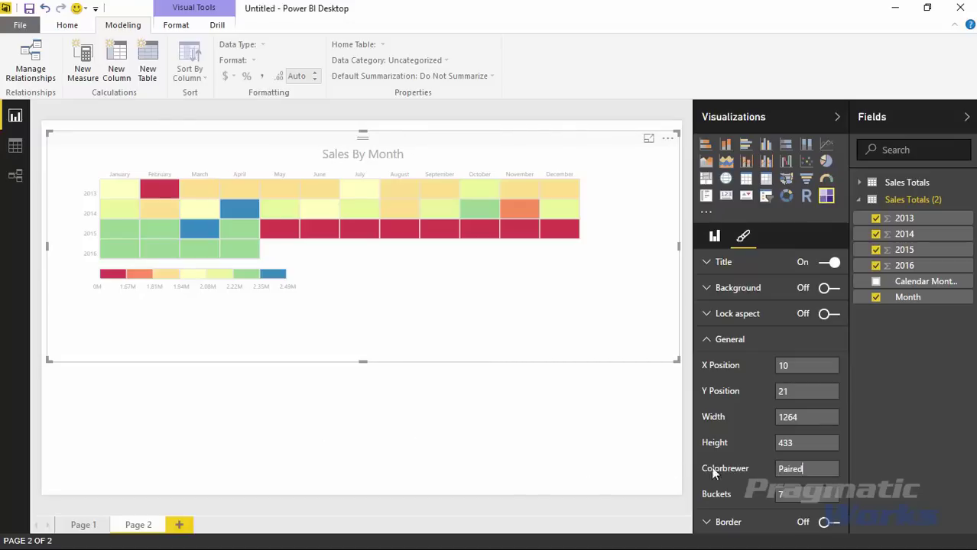
key(Return)
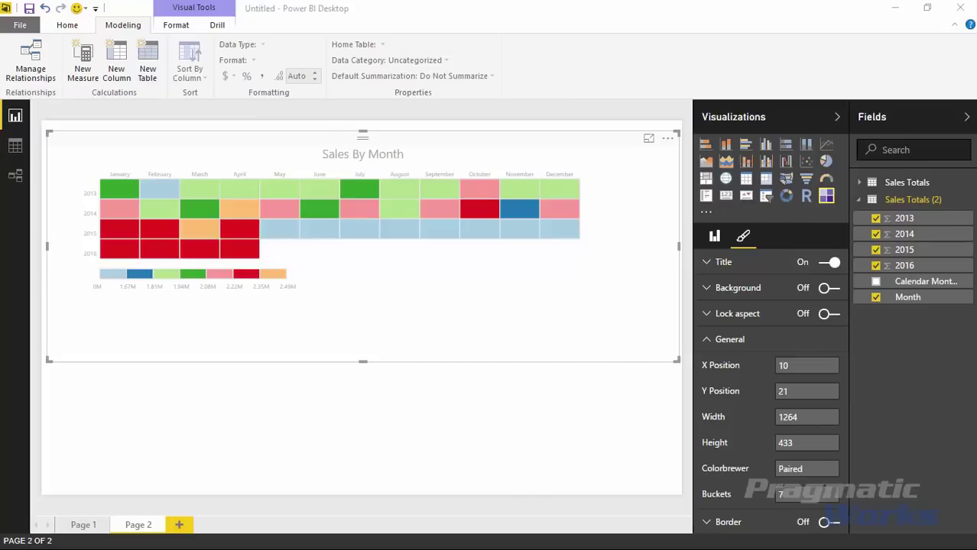
- Replace Paired with Pastel1 and deselect the heatmap to view the pastel colours
click(819, 472)
key(ctrl+a)
text(Pastel1)
click(611, 403)
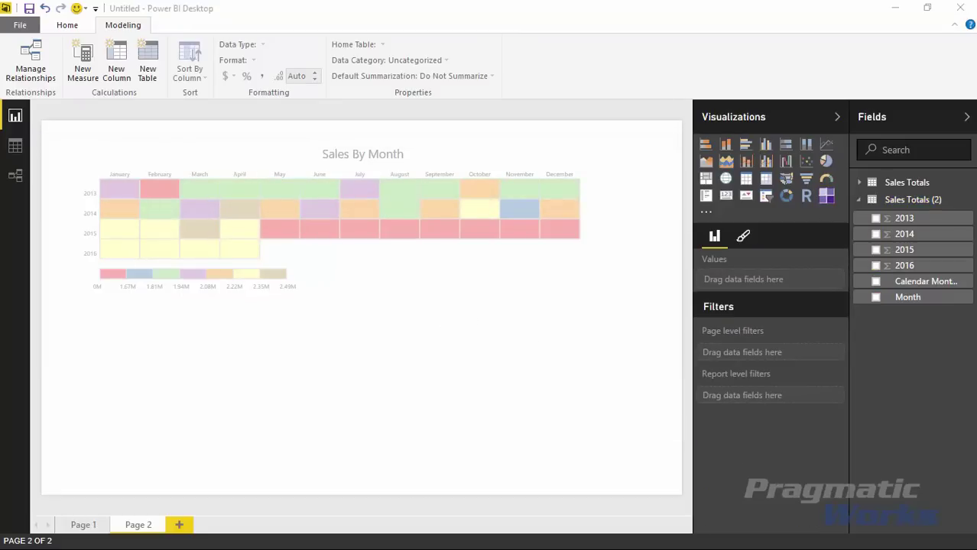
- Set the heatmap's Colorbrewer scheme back to Spectral and deselect it to view the result
click(530, 233)
click(743, 238)
click(711, 341)
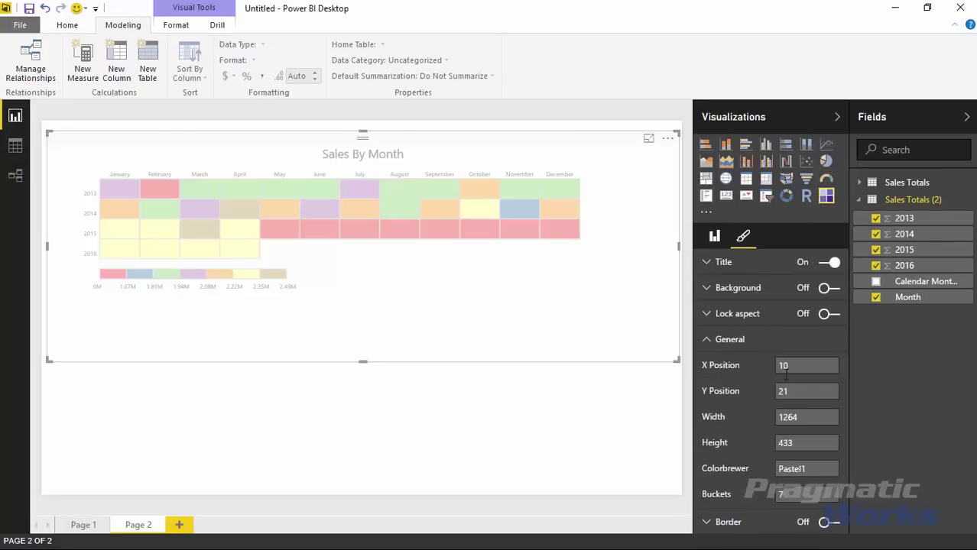
text(Spectral)
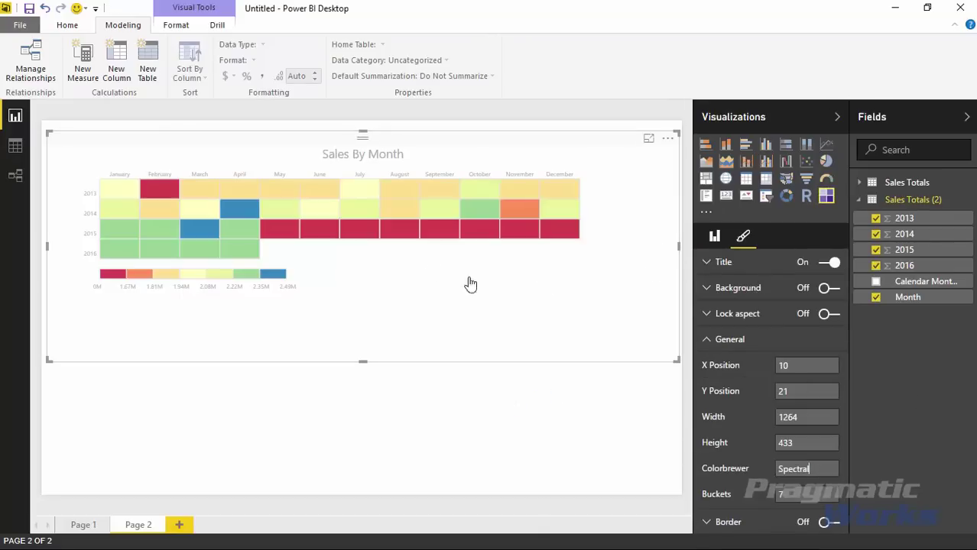
click(514, 421)
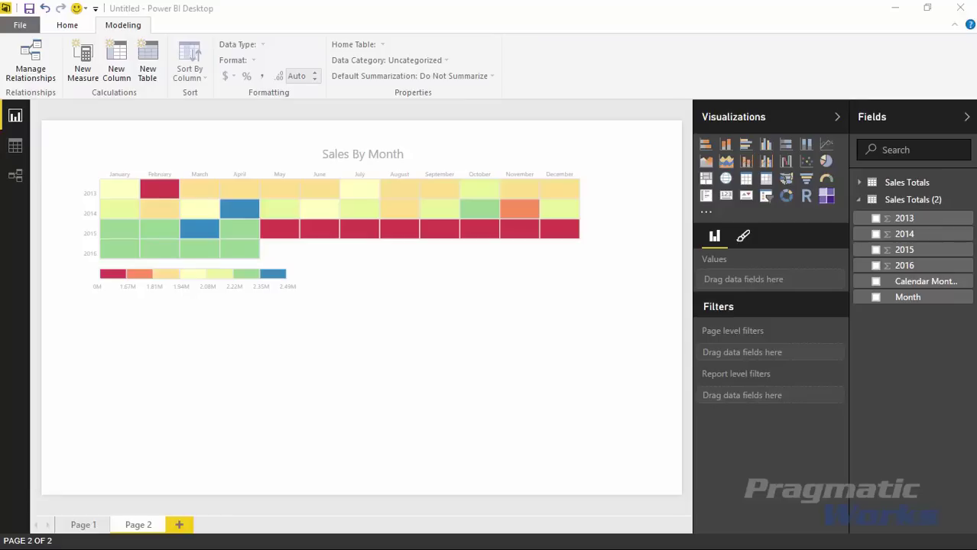
- Add Page 3 and insert a text box containing the pasted colour scheme list
click(179, 524)
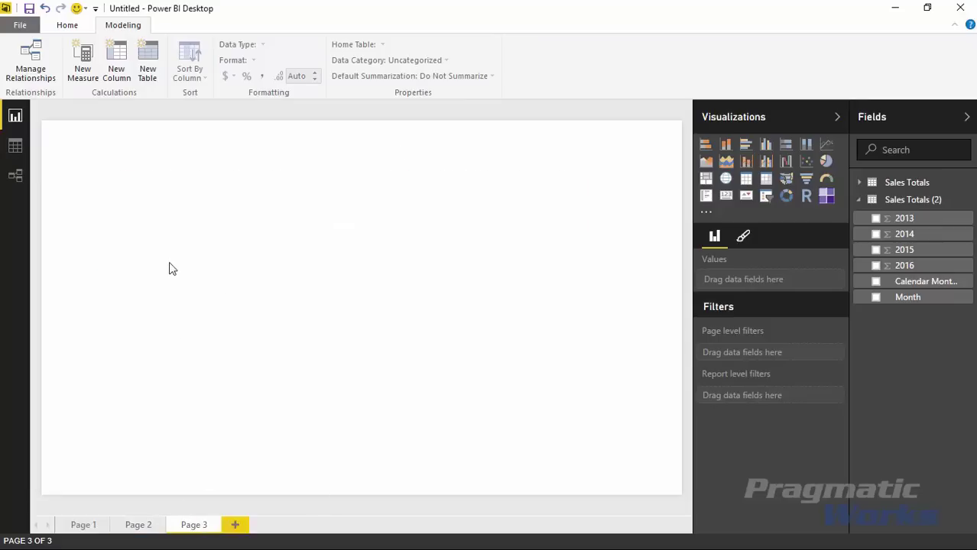
click(71, 25)
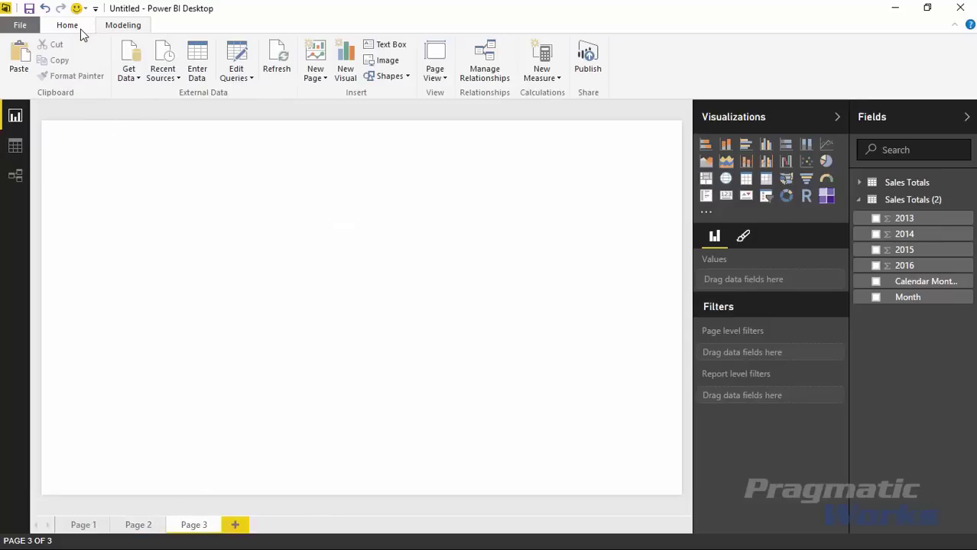
click(388, 45)
key(ctrl+v)
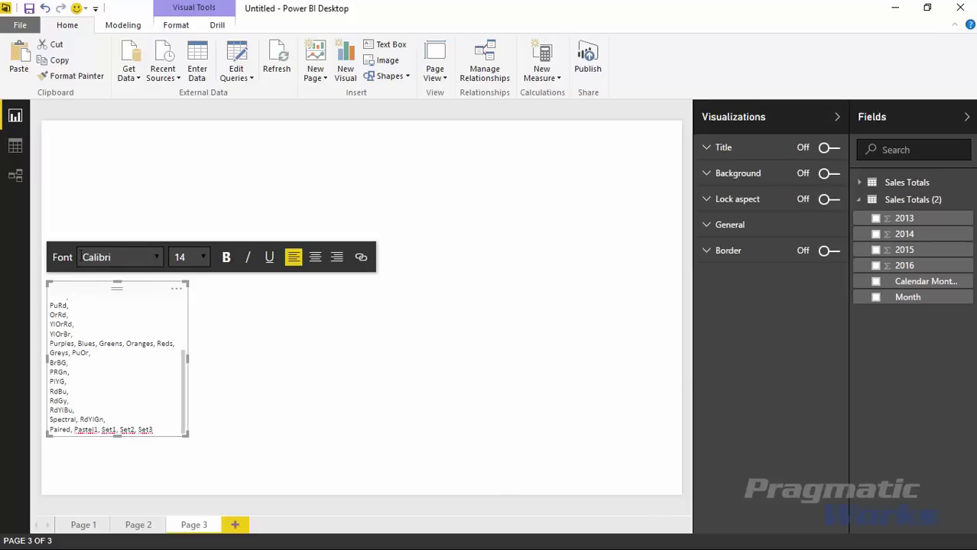
- Move the text box top-left, set its font size to 24, and enlarge it to fit the list
drag(79, 279, 87, 119)
key(ctrl+a)
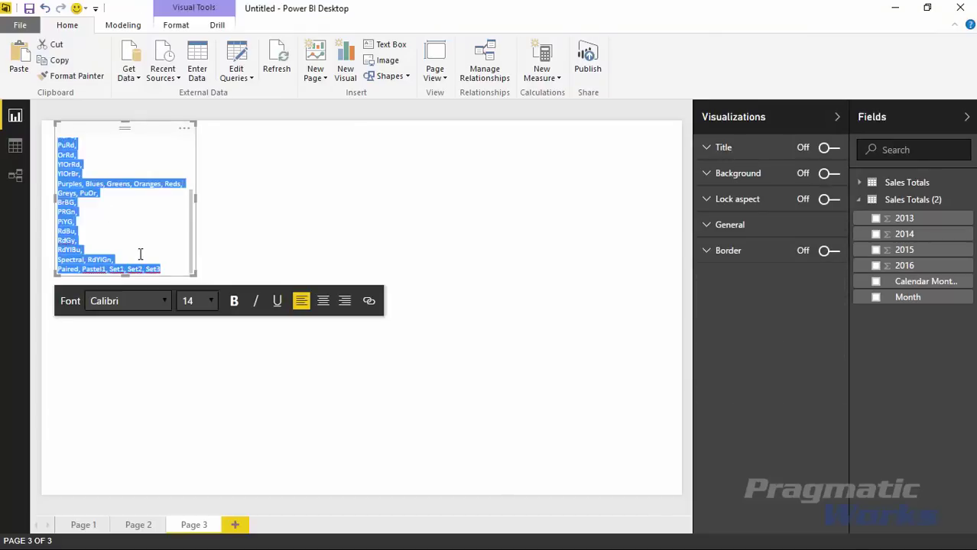
click(200, 300)
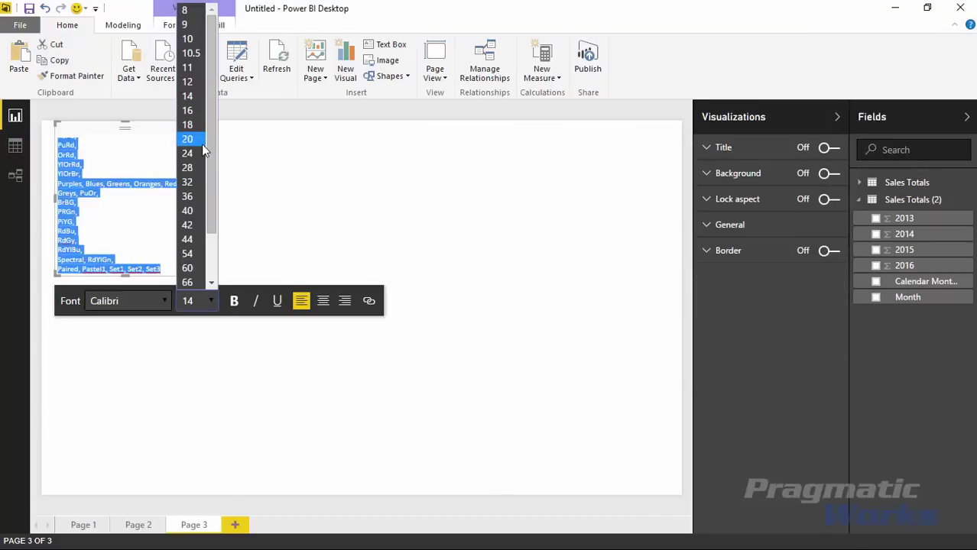
click(203, 154)
click(207, 223)
click(191, 272)
drag(191, 274, 445, 517)
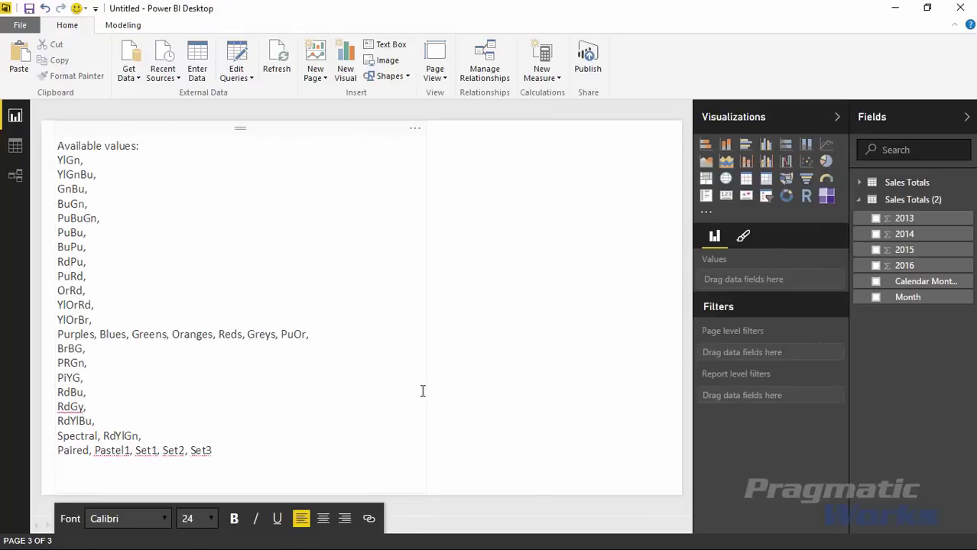
- Break PuOr onto its own line in the palette list
click(280, 341)
key(Return)
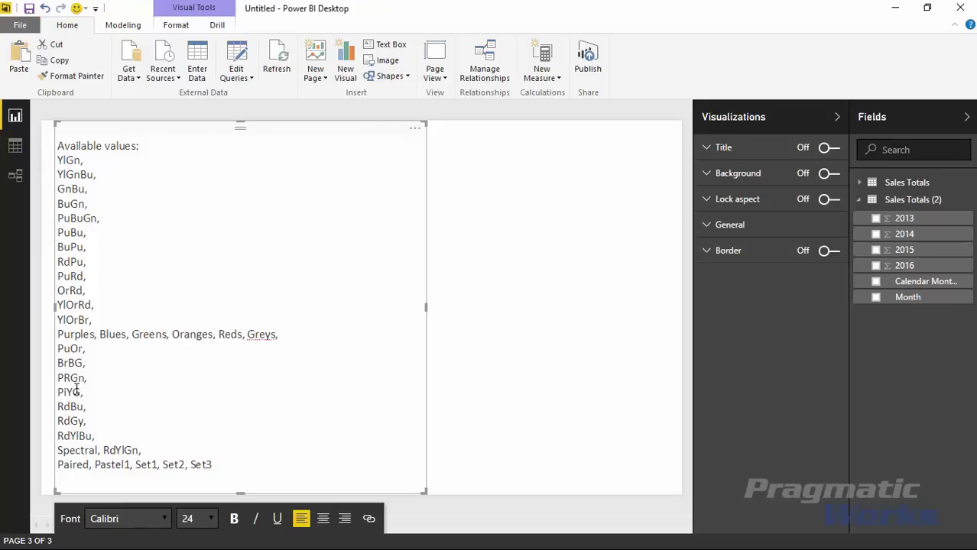
click(514, 313)
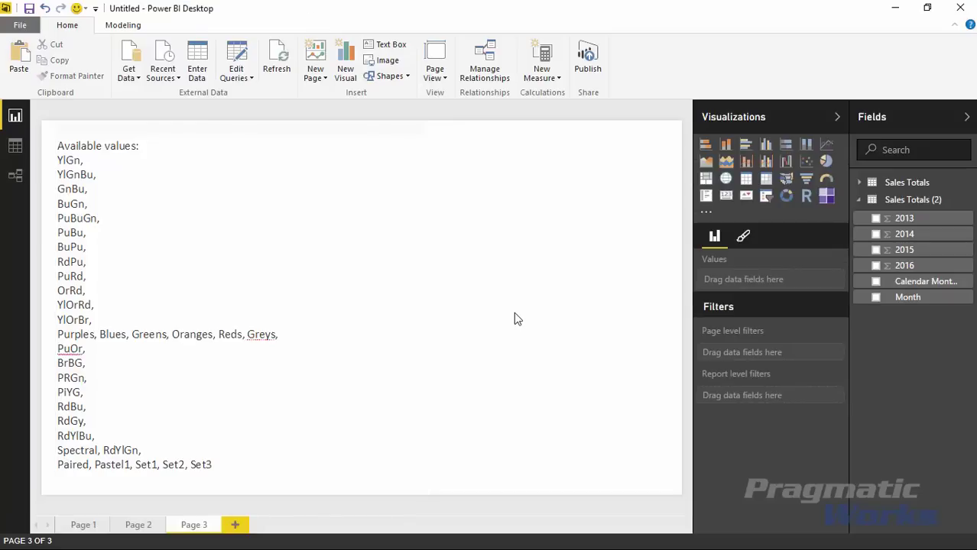